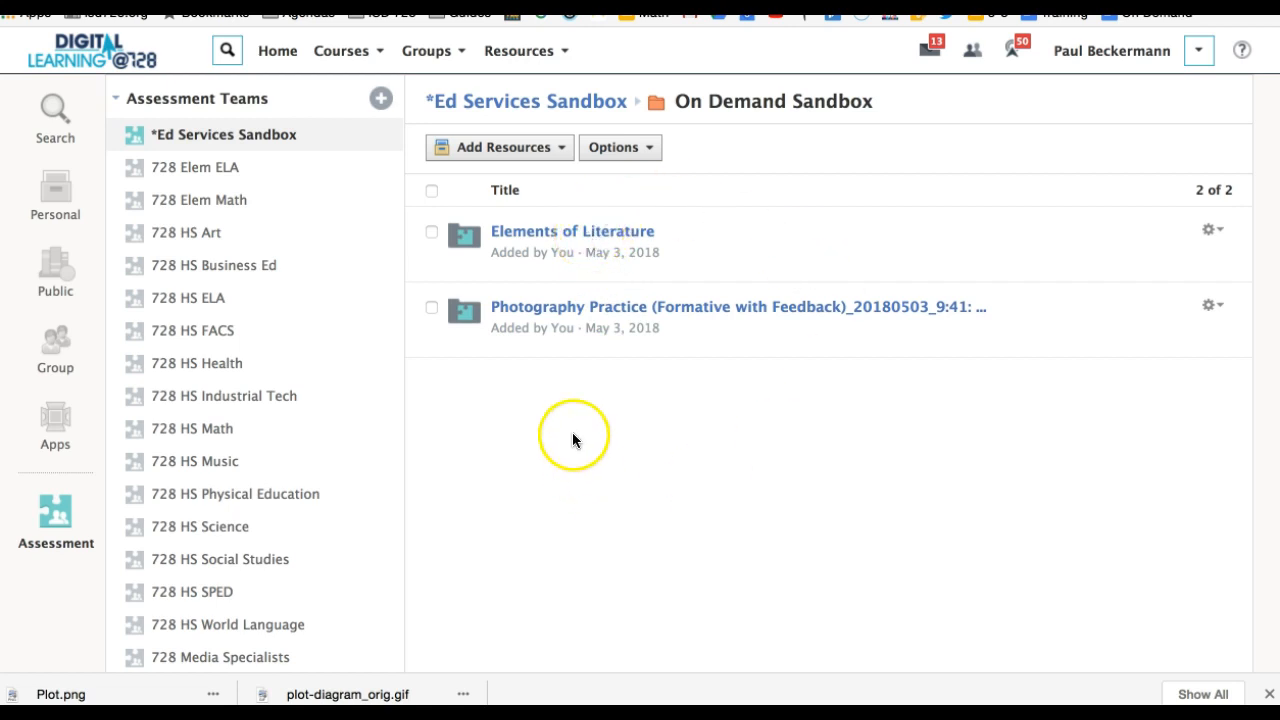
# Create a managed assessment in the On Demand Sandbox folder and title it "Elements of Literature".
pyautogui.click(562, 152)
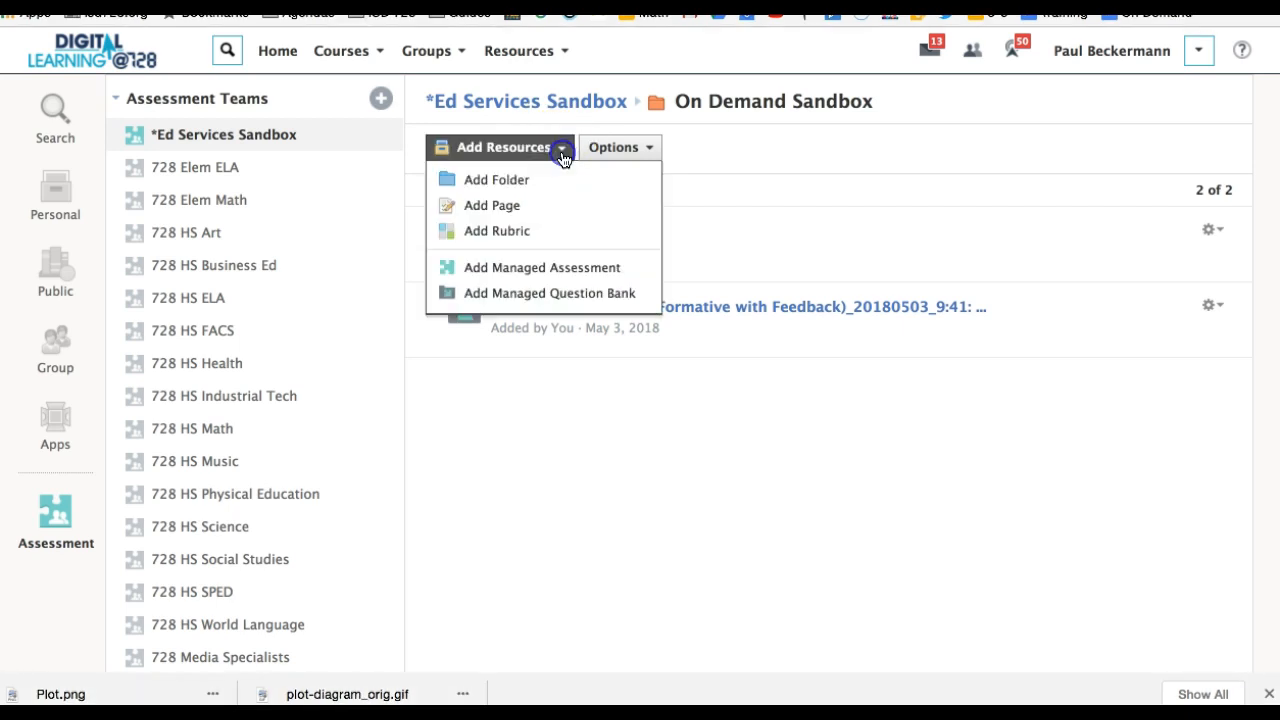
pyautogui.click(560, 267)
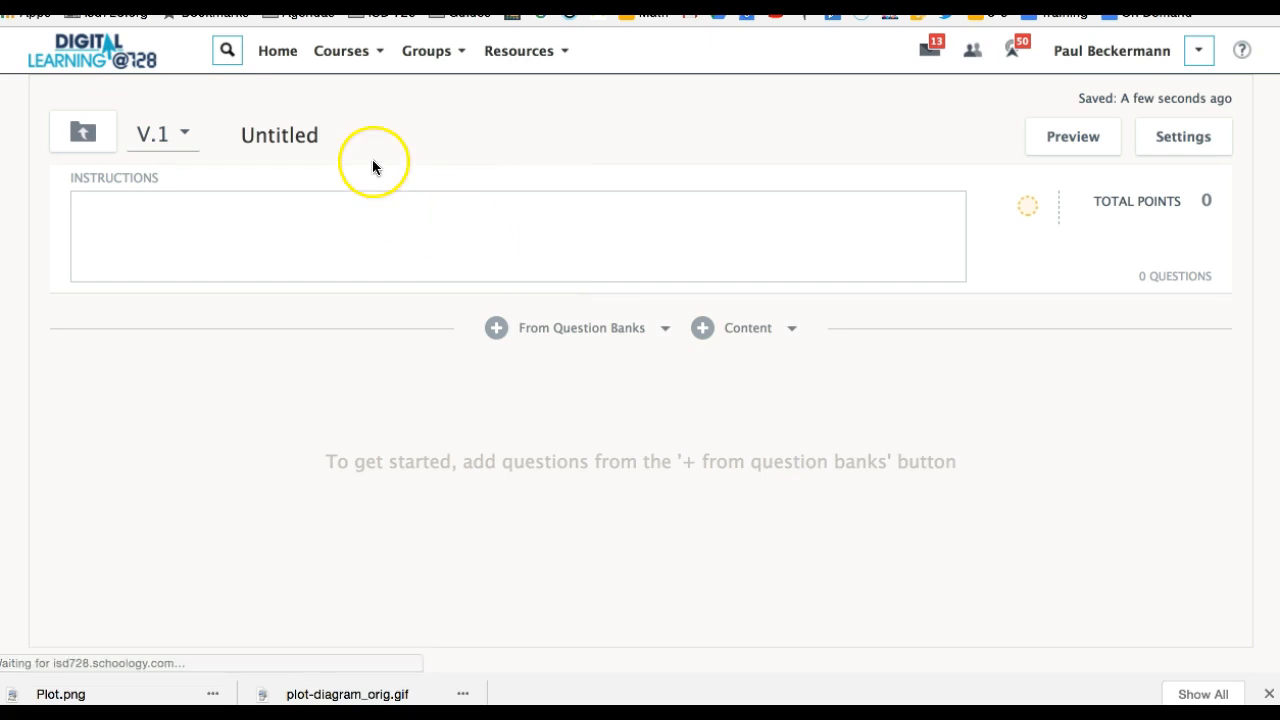
pyautogui.moveTo(354, 134); pyautogui.dragTo(214, 134)
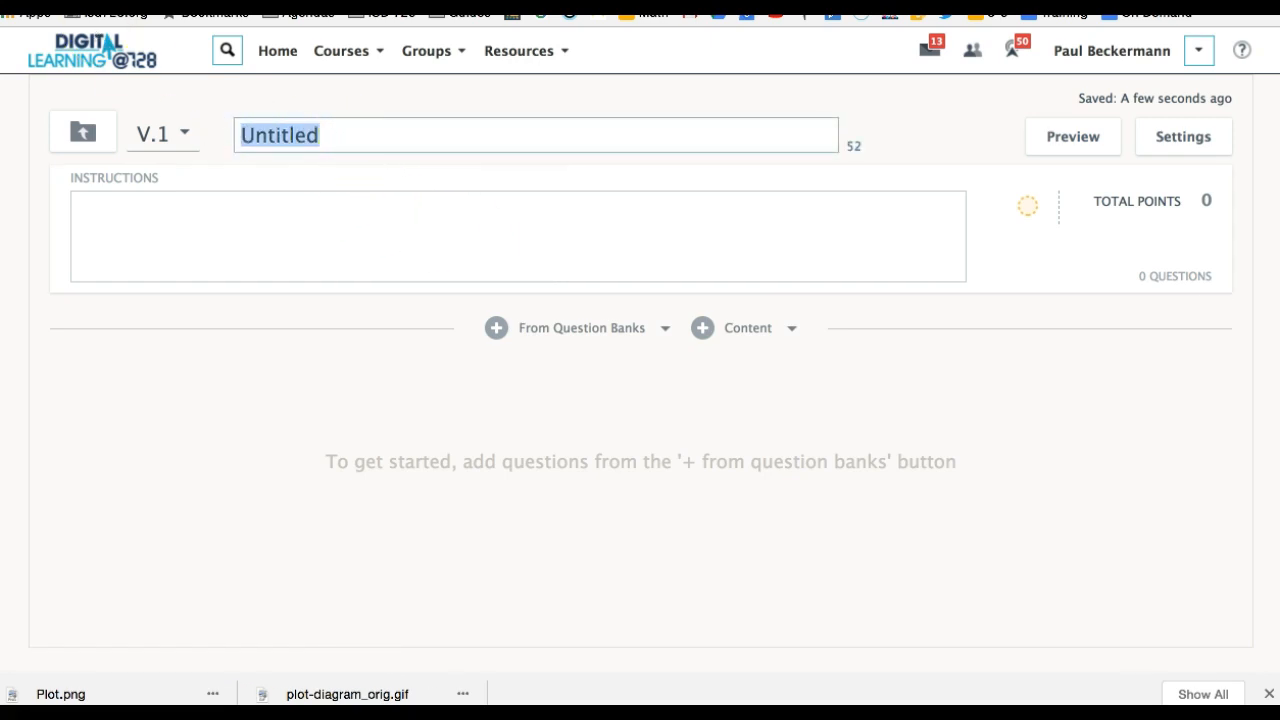
pyautogui.write('Elements of Literature')
pyautogui.press('Return')
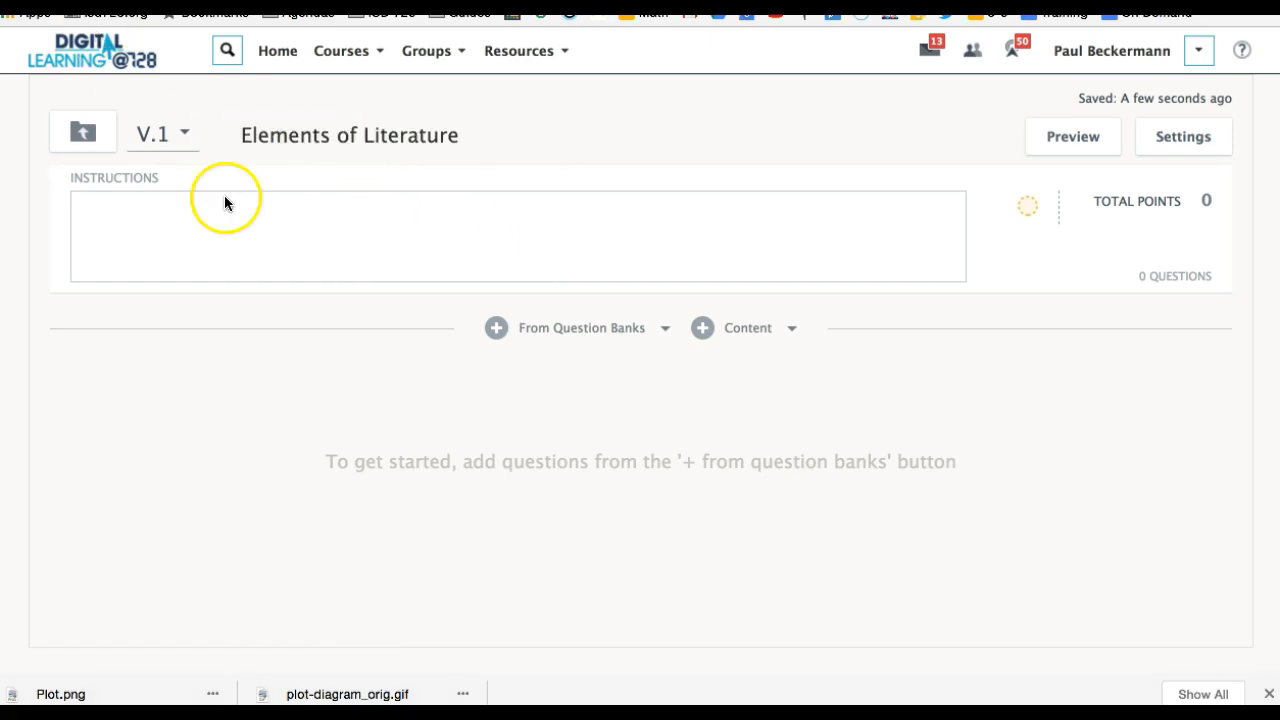
# Associate the Elements of Literature and Photography Practice question banks from the On Demand Sandbox folder with the assessment.
pyautogui.click(573, 330)
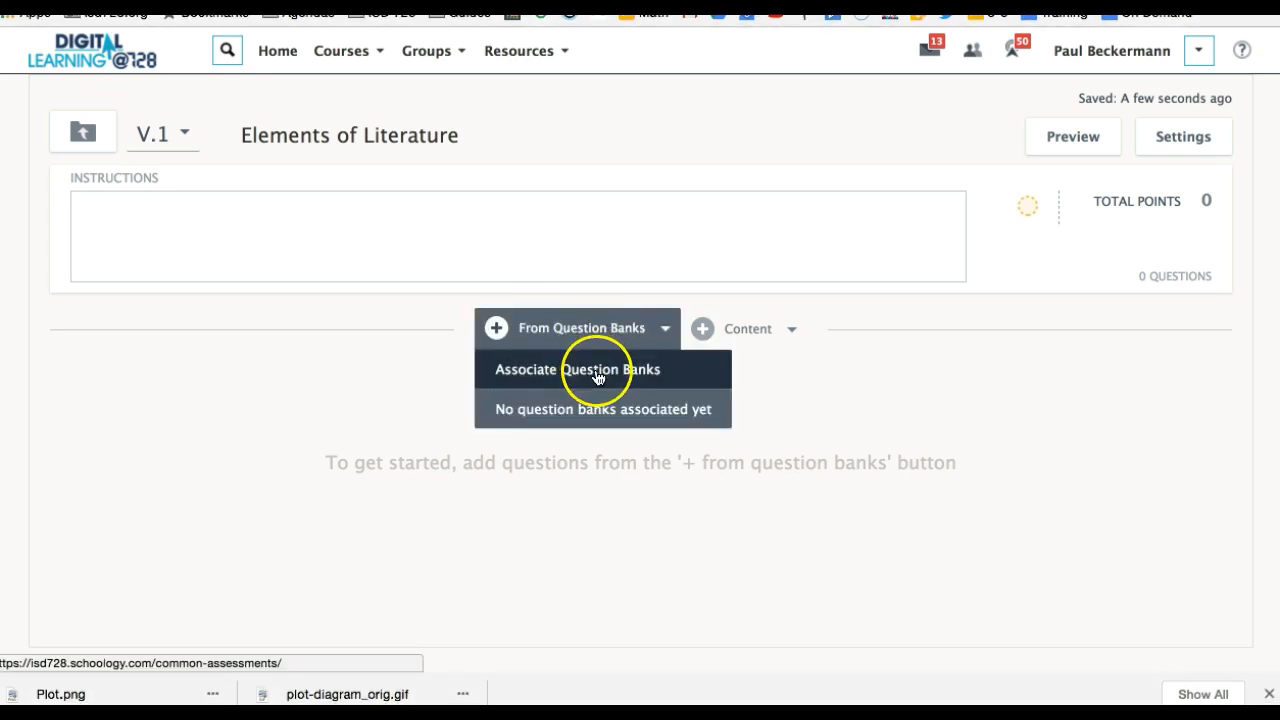
pyautogui.click(597, 372)
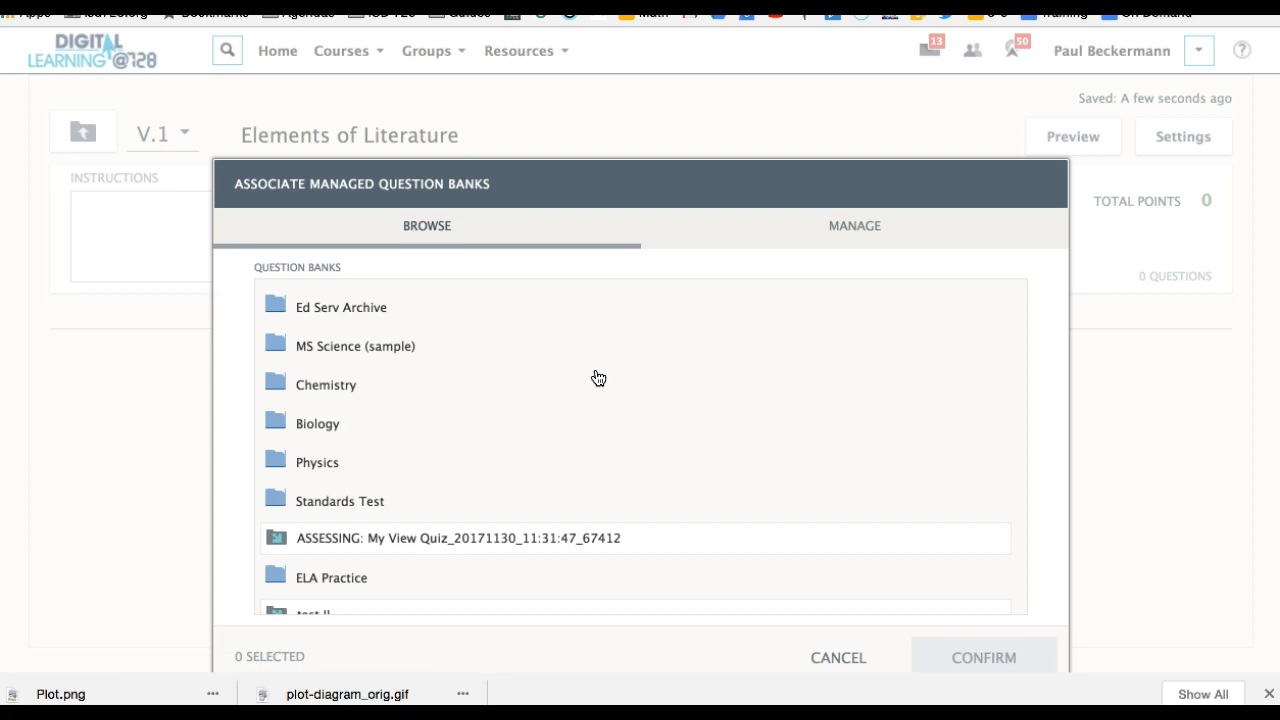
pyautogui.scroll(-3, 505, 375)
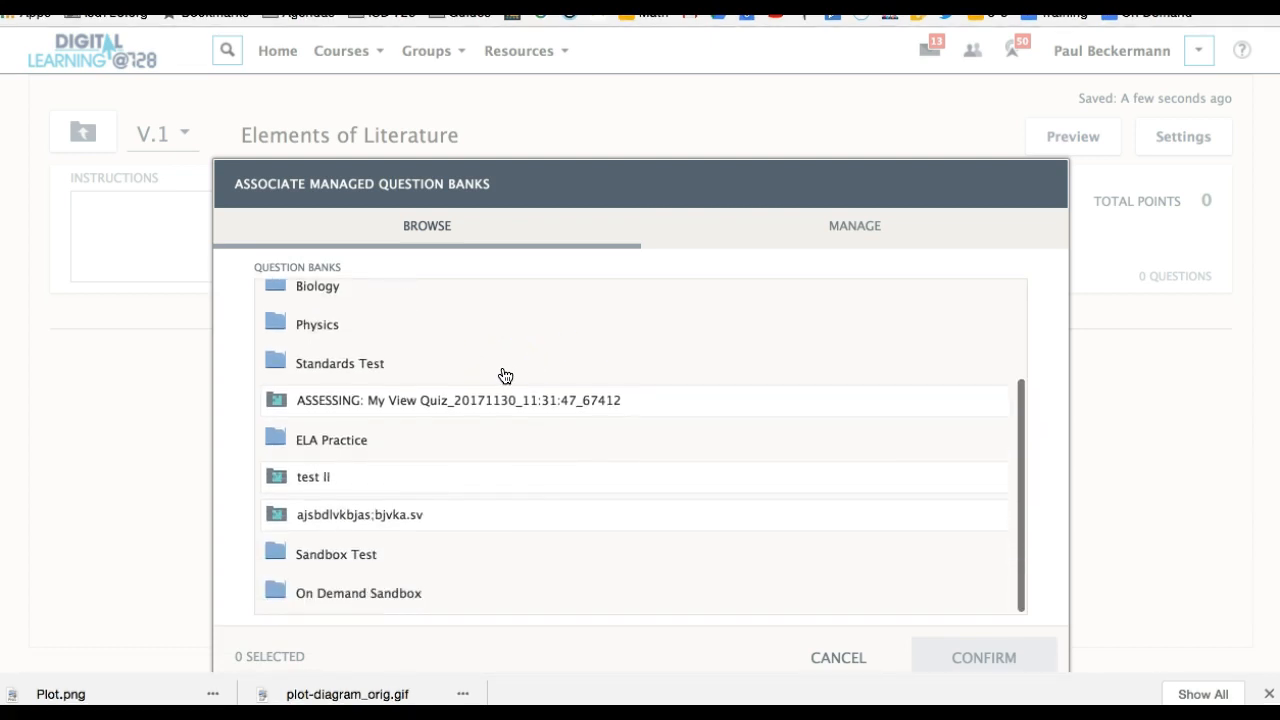
pyautogui.click(400, 545)
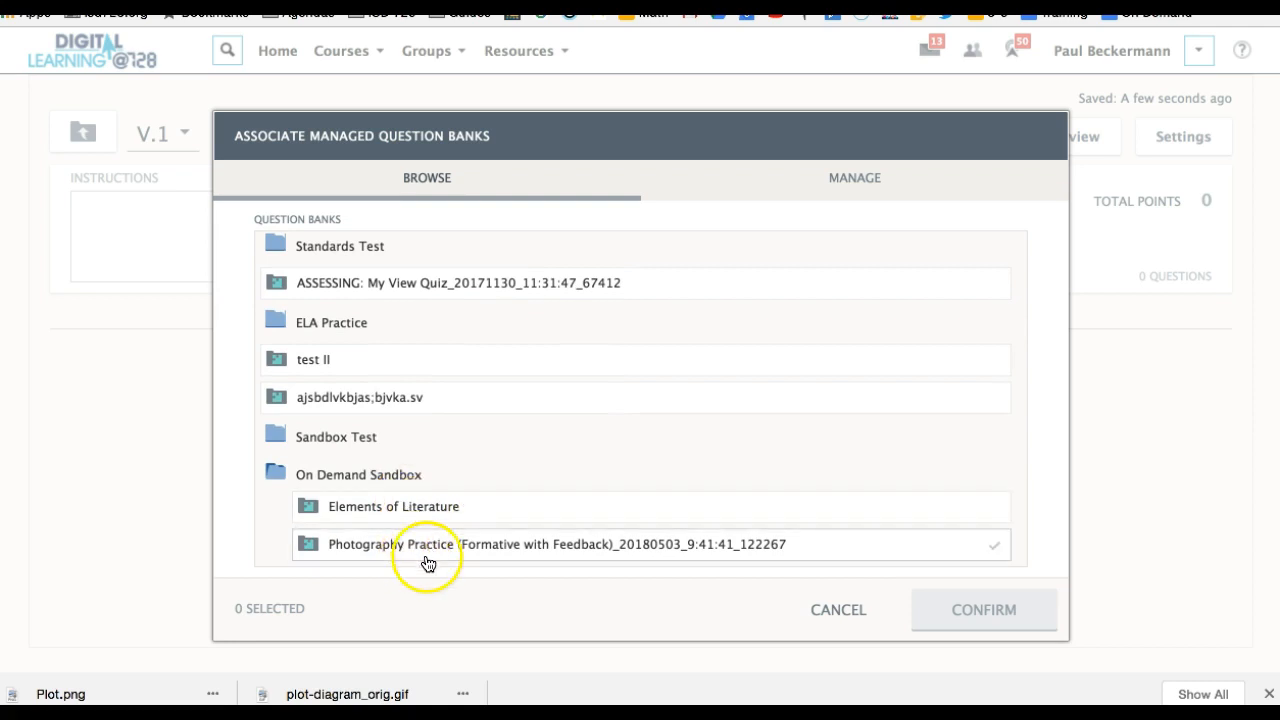
pyautogui.click(434, 507)
pyautogui.click(452, 544)
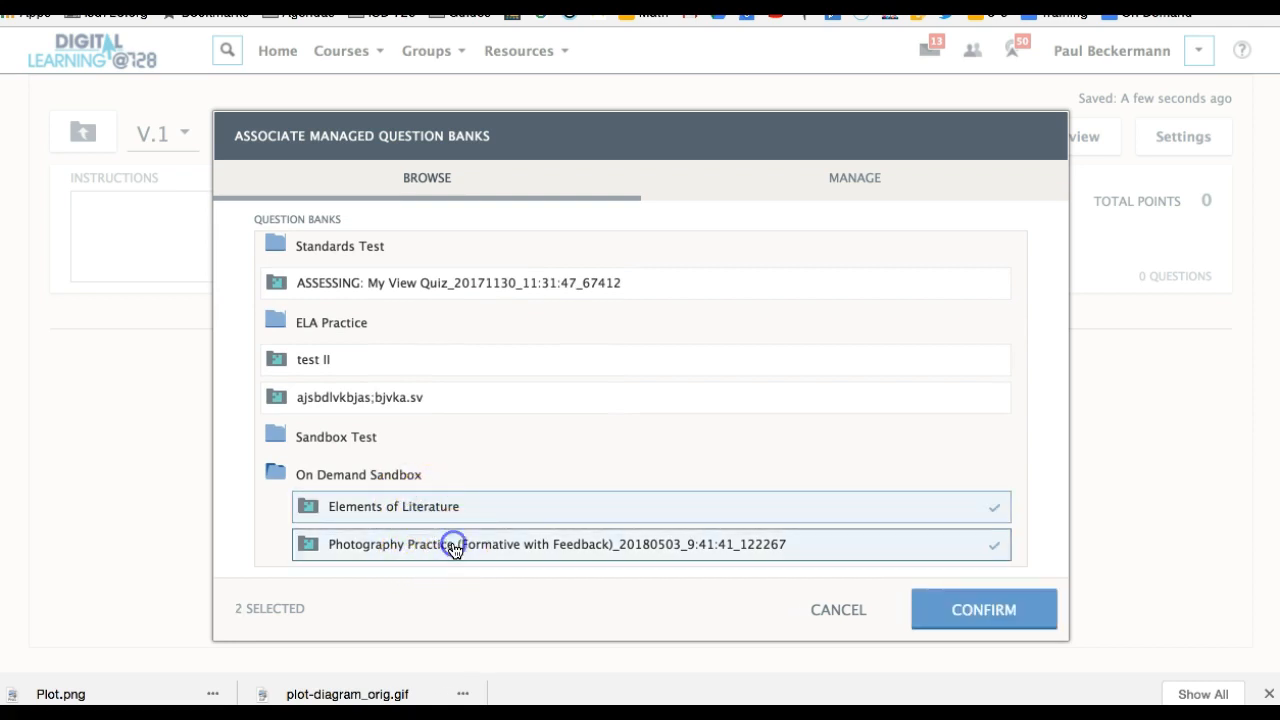
pyautogui.click(945, 608)
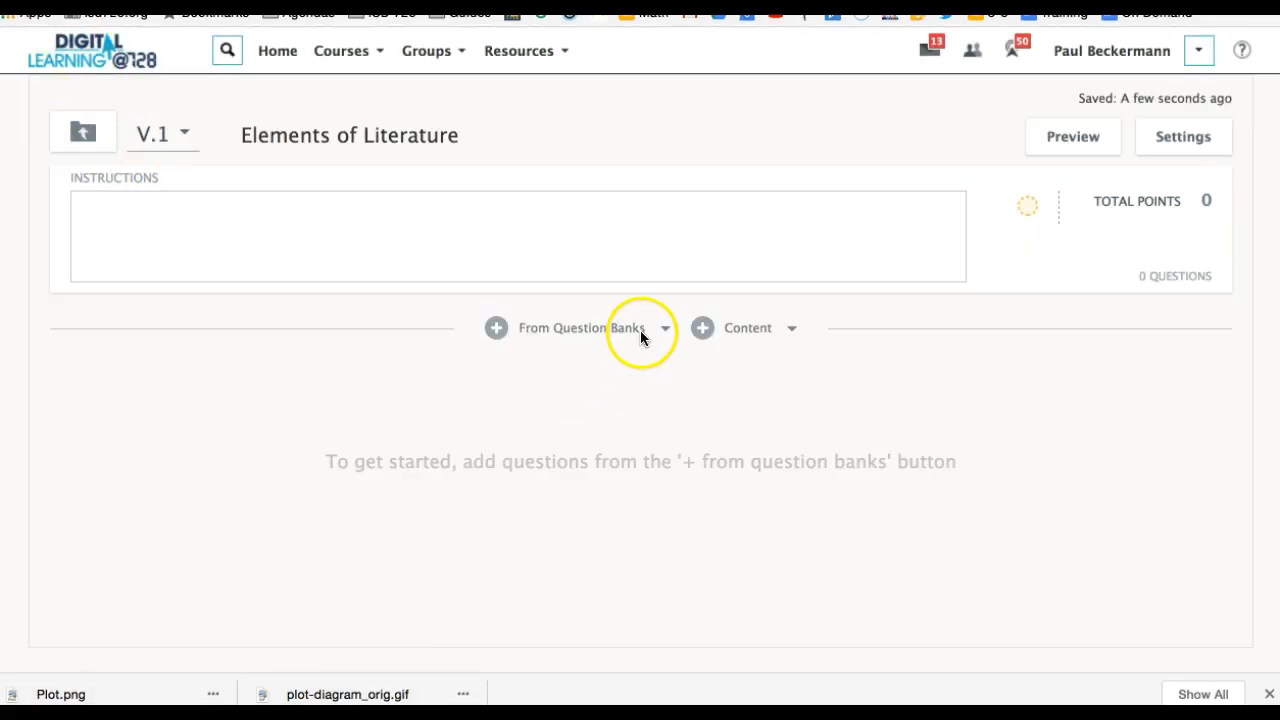
# Open the individual question selection for the Elements of Literature question bank.
pyautogui.click(645, 330)
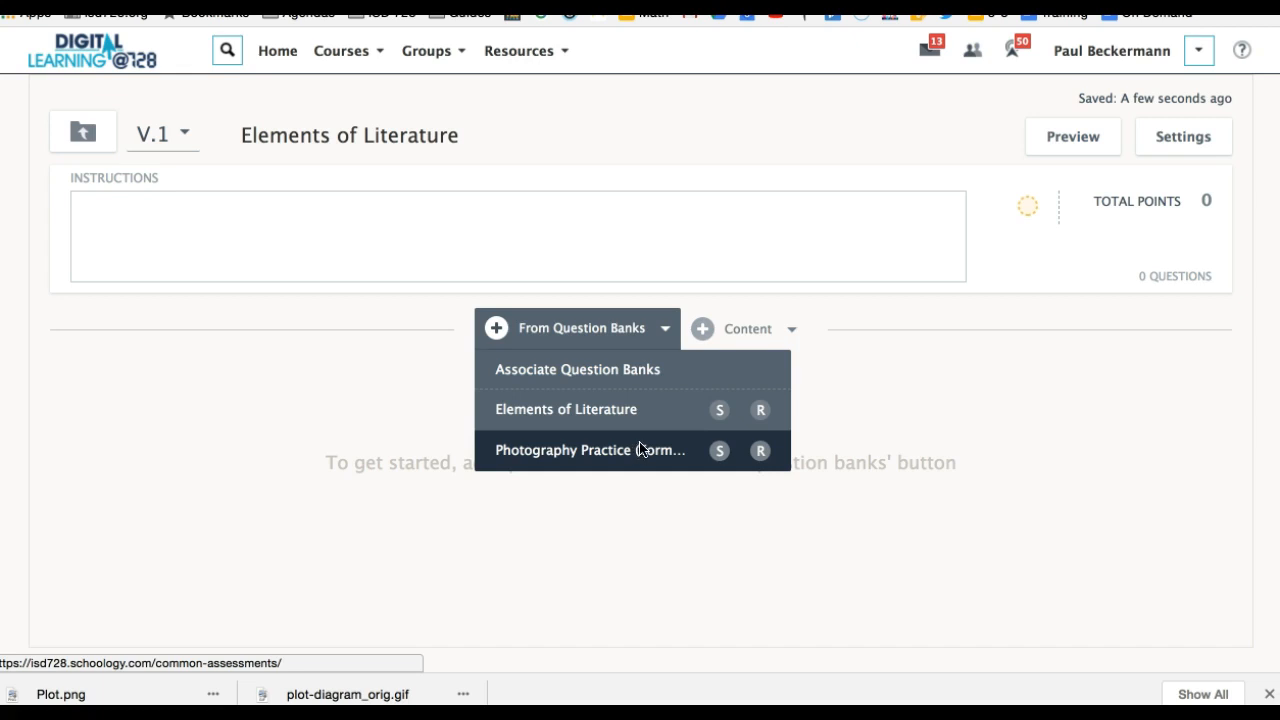
pyautogui.click(720, 411)
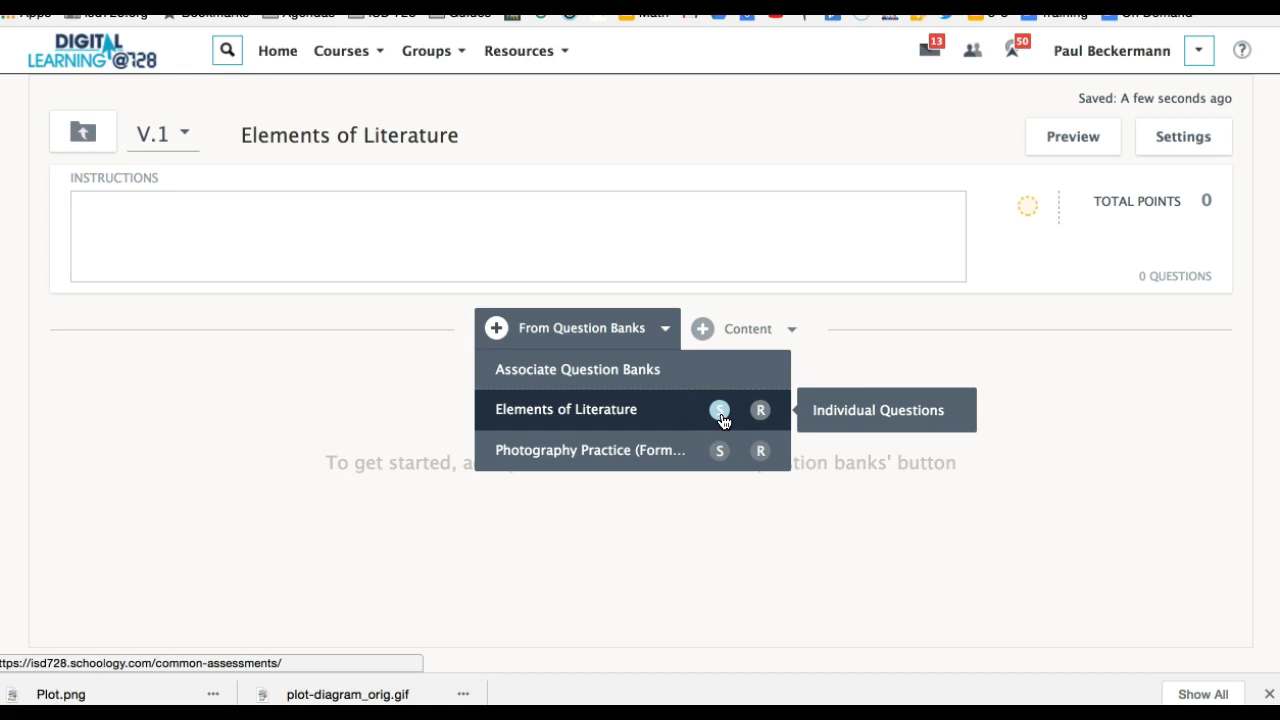
pyautogui.click(759, 412)
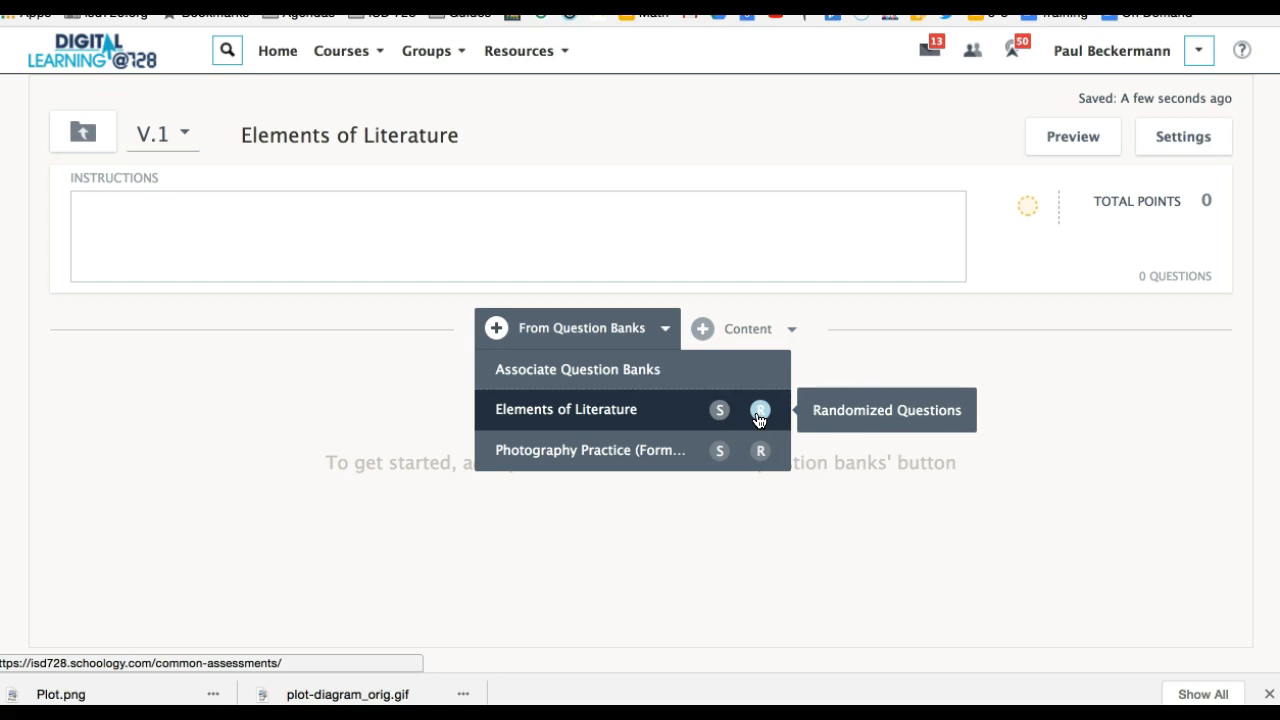
pyautogui.click(717, 412)
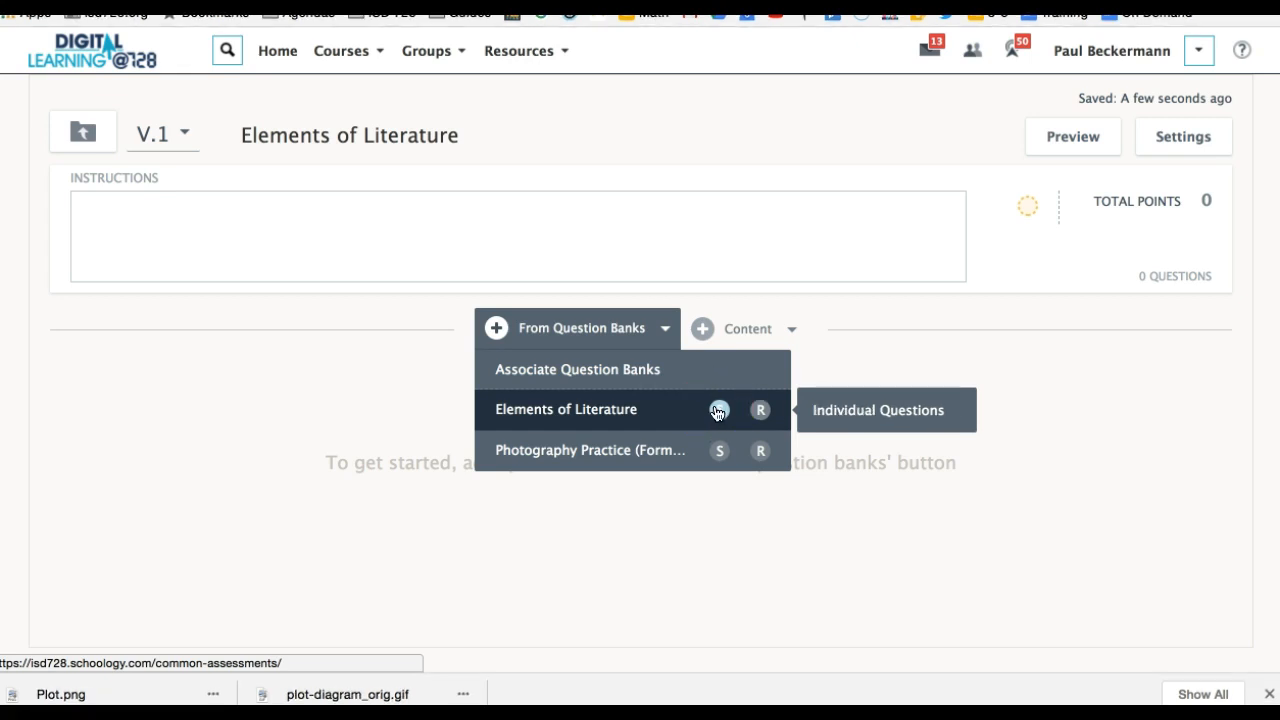
pyautogui.click(720, 418)
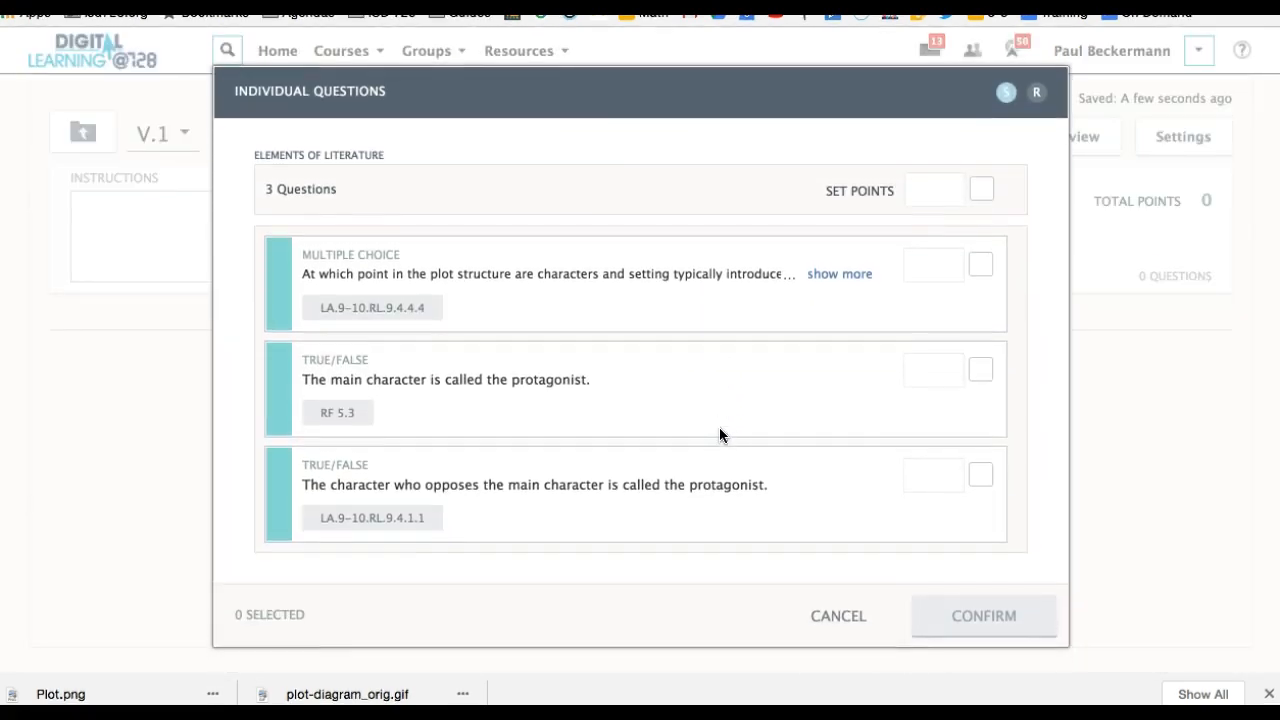
pyautogui.click(755, 414)
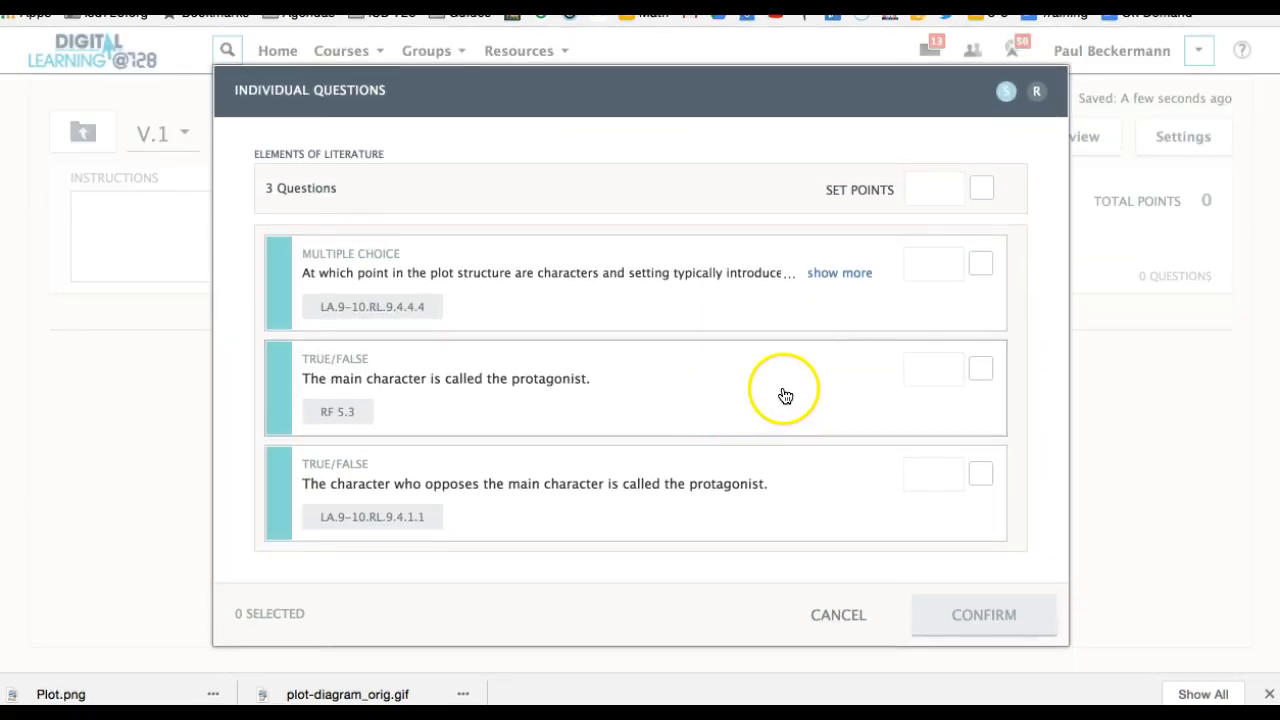
# Add the multiple-choice question and both true/false questions to the assessment, each worth 1 point.
pyautogui.click(980, 265)
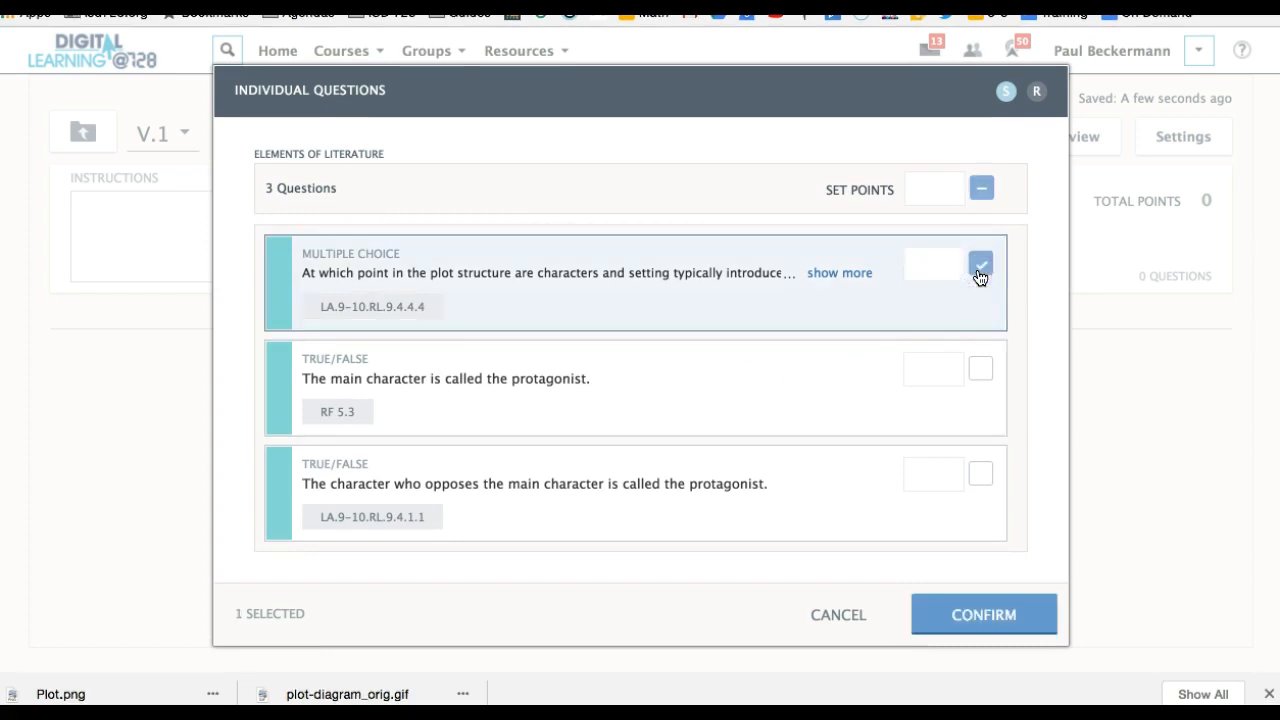
pyautogui.write('1')
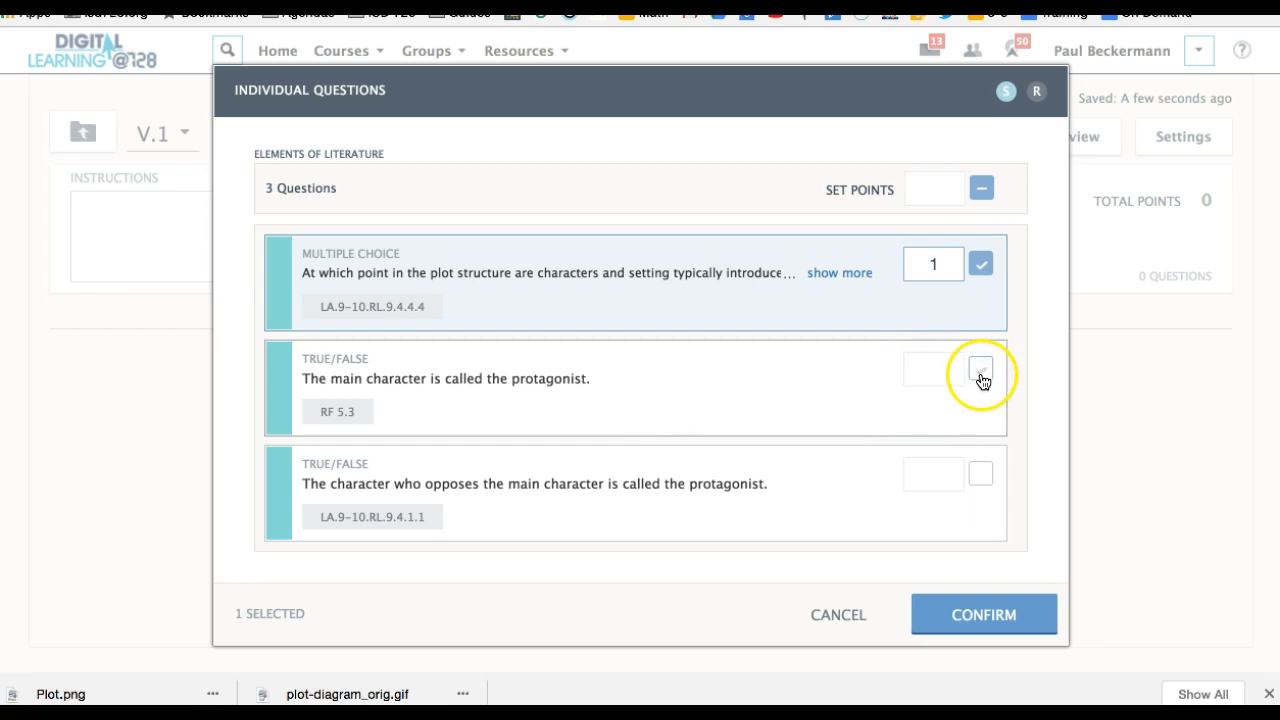
pyautogui.click(943, 370)
pyautogui.write('1')
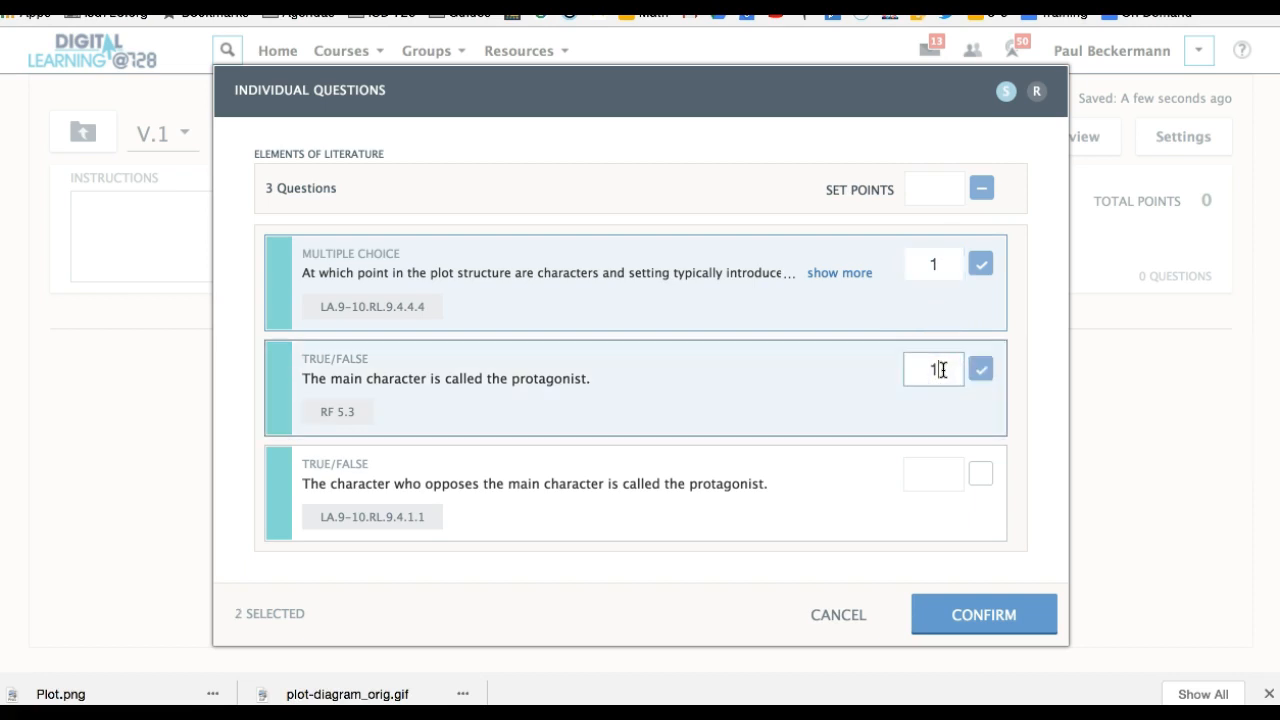
pyautogui.click(942, 477)
pyautogui.write('1')
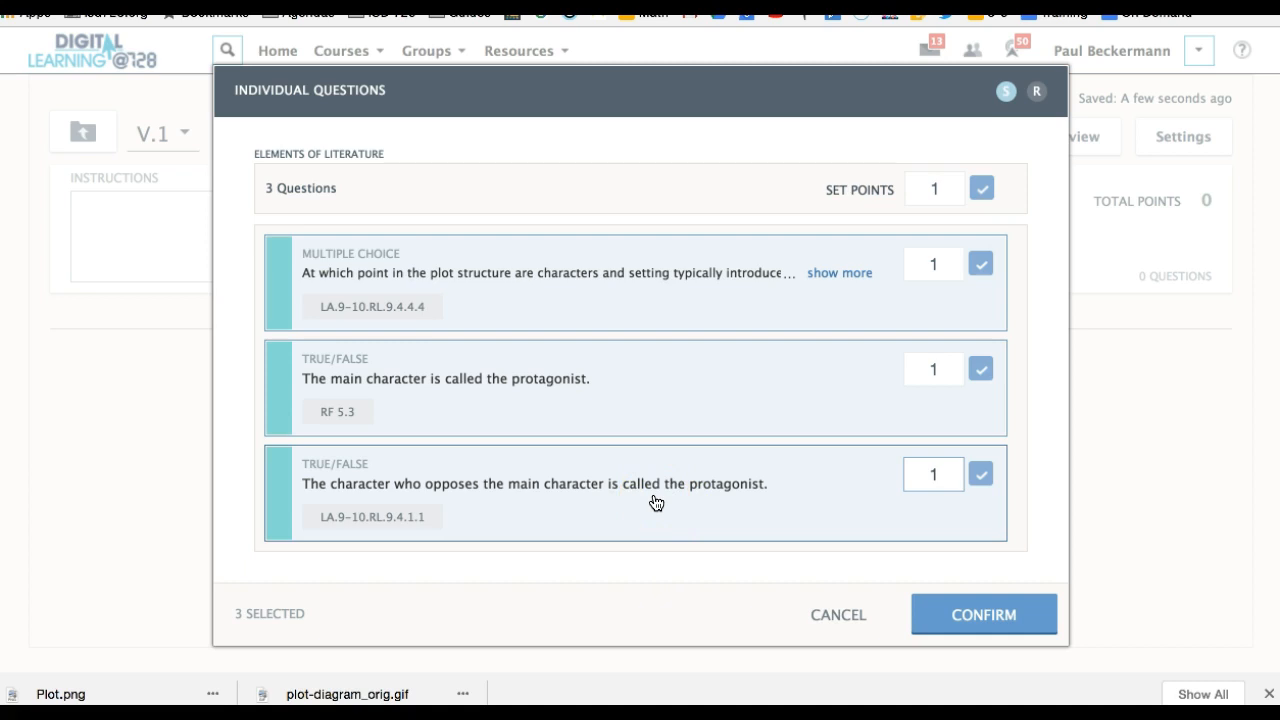
pyautogui.click(985, 622)
pyautogui.scroll(-1, 988, 627)
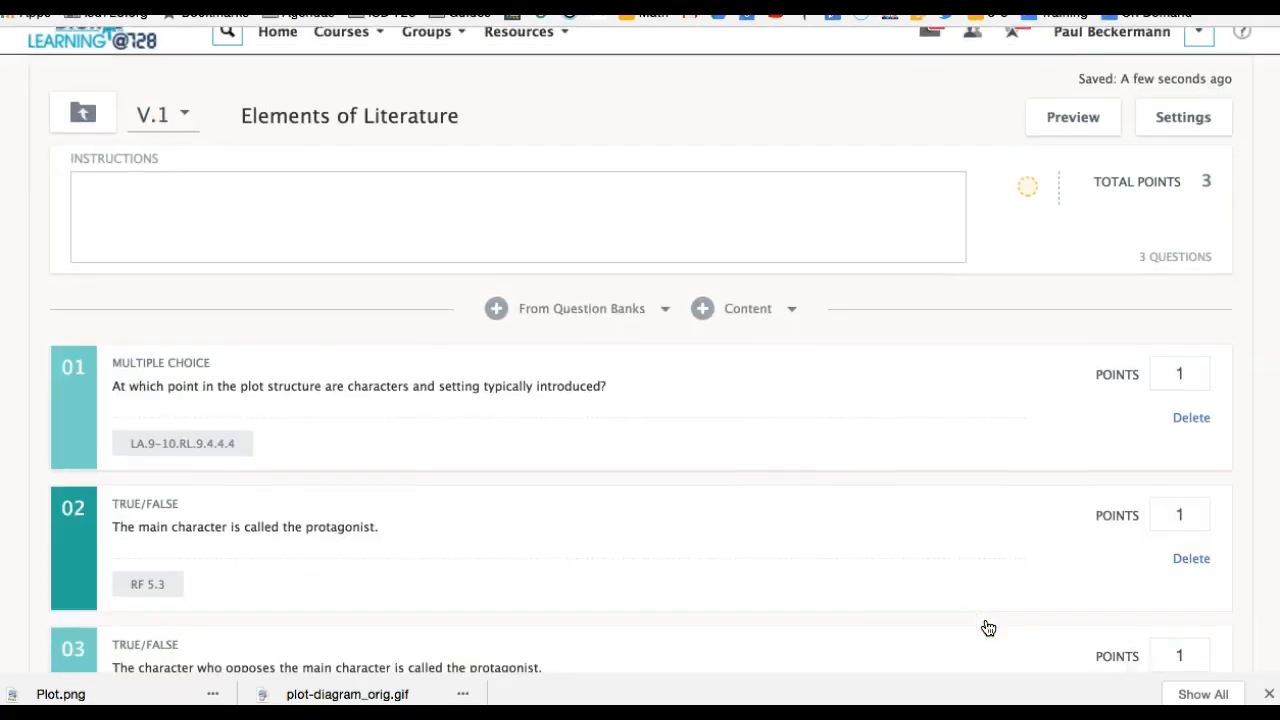
pyautogui.scroll(-3, 988, 627)
pyautogui.scroll(3, 988, 627)
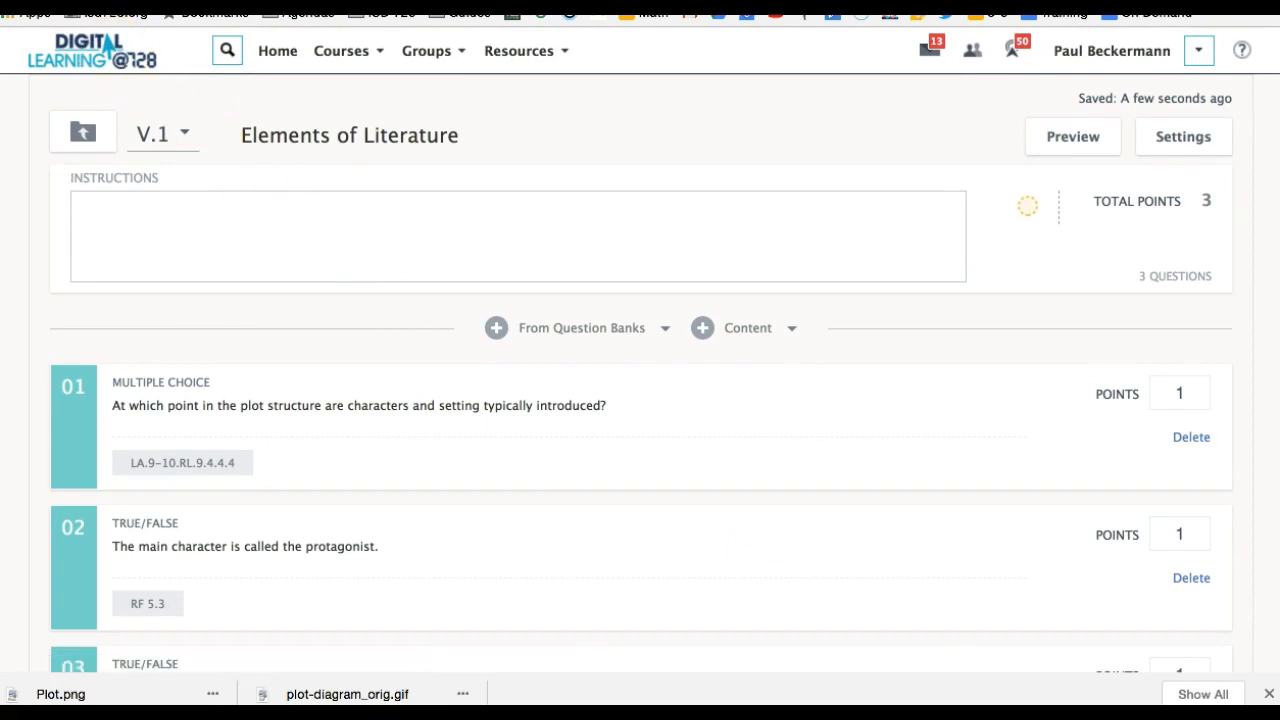
# Examine the options for adding more bank questions or text content, and the first question's points field.
pyautogui.click(658, 328)
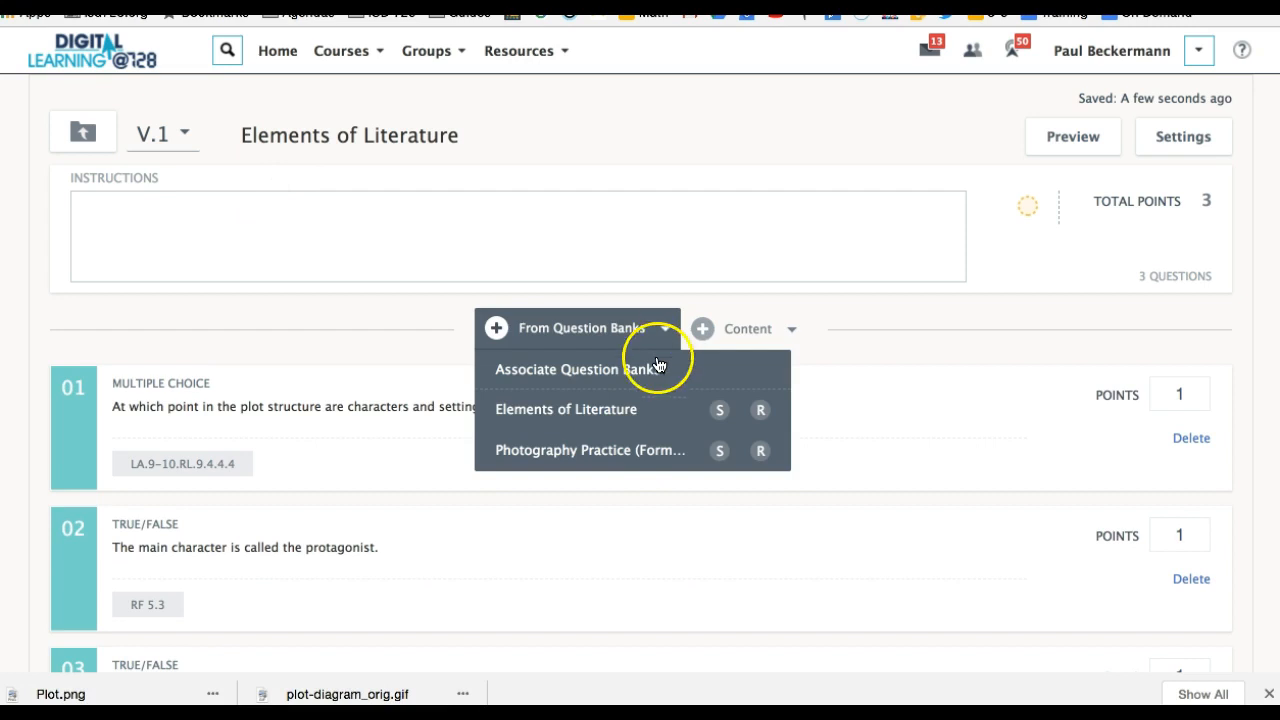
pyautogui.click(634, 453)
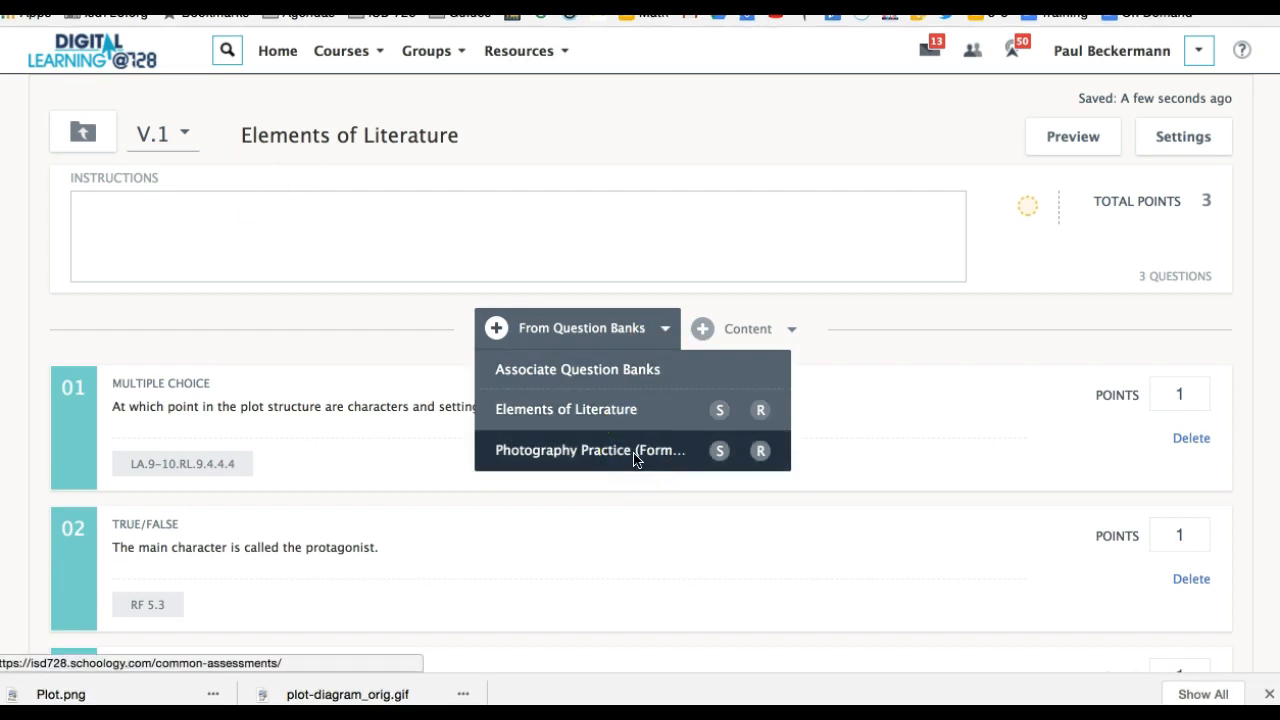
pyautogui.click(845, 356)
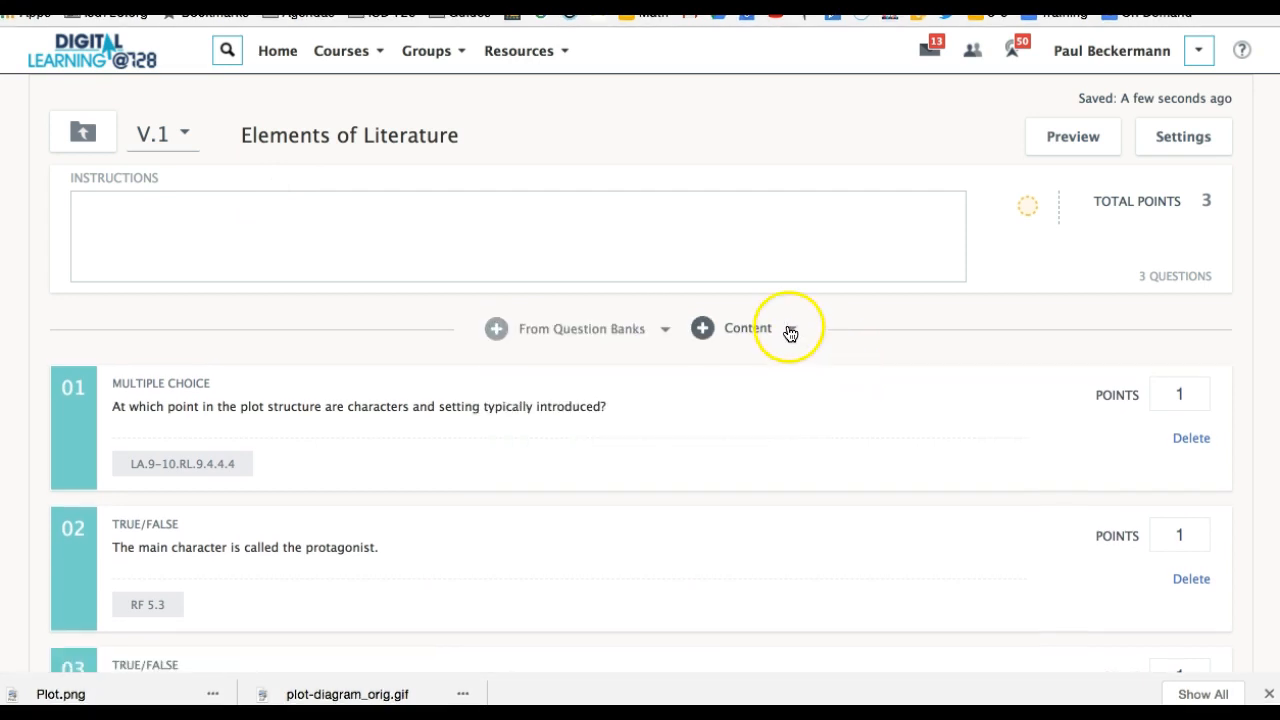
pyautogui.click(790, 330)
pyautogui.click(749, 371)
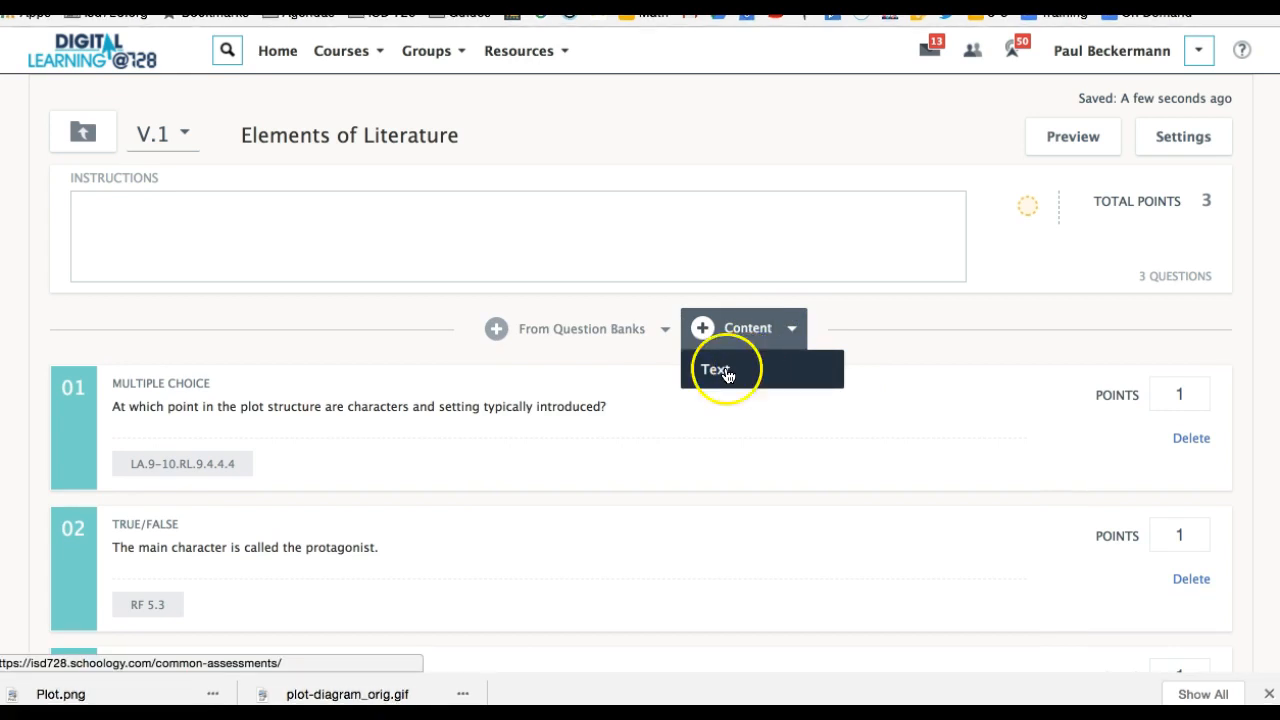
pyautogui.click(943, 340)
pyautogui.click(630, 246)
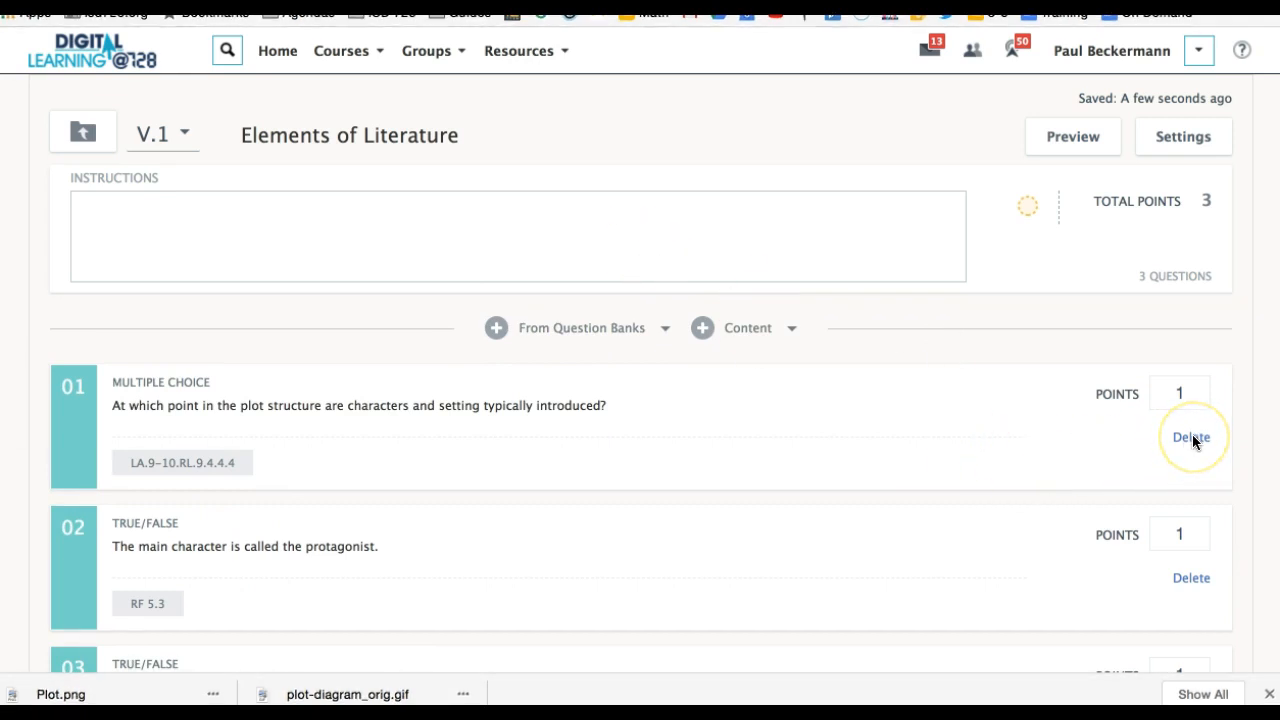
pyautogui.click(1192, 396)
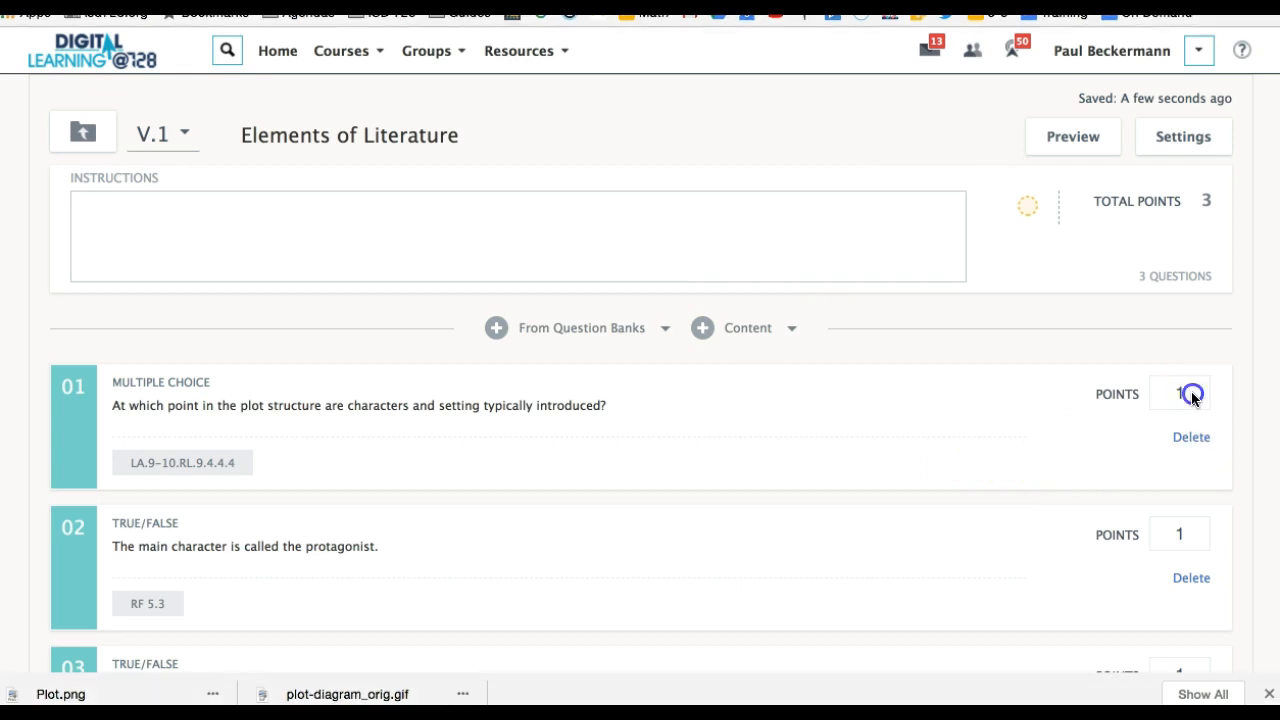
pyautogui.click(1189, 393)
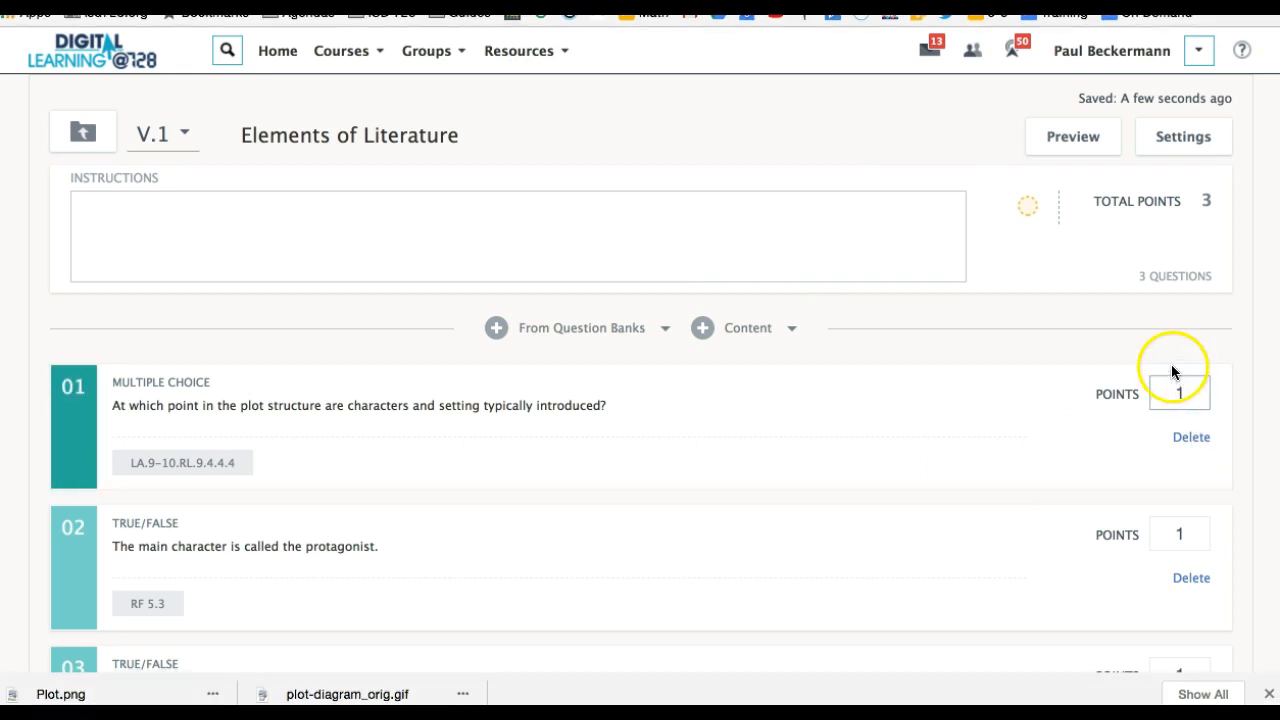
# Preview the assessment, view all three questions, and close the preview.
pyautogui.click(1080, 150)
pyautogui.click(697, 368)
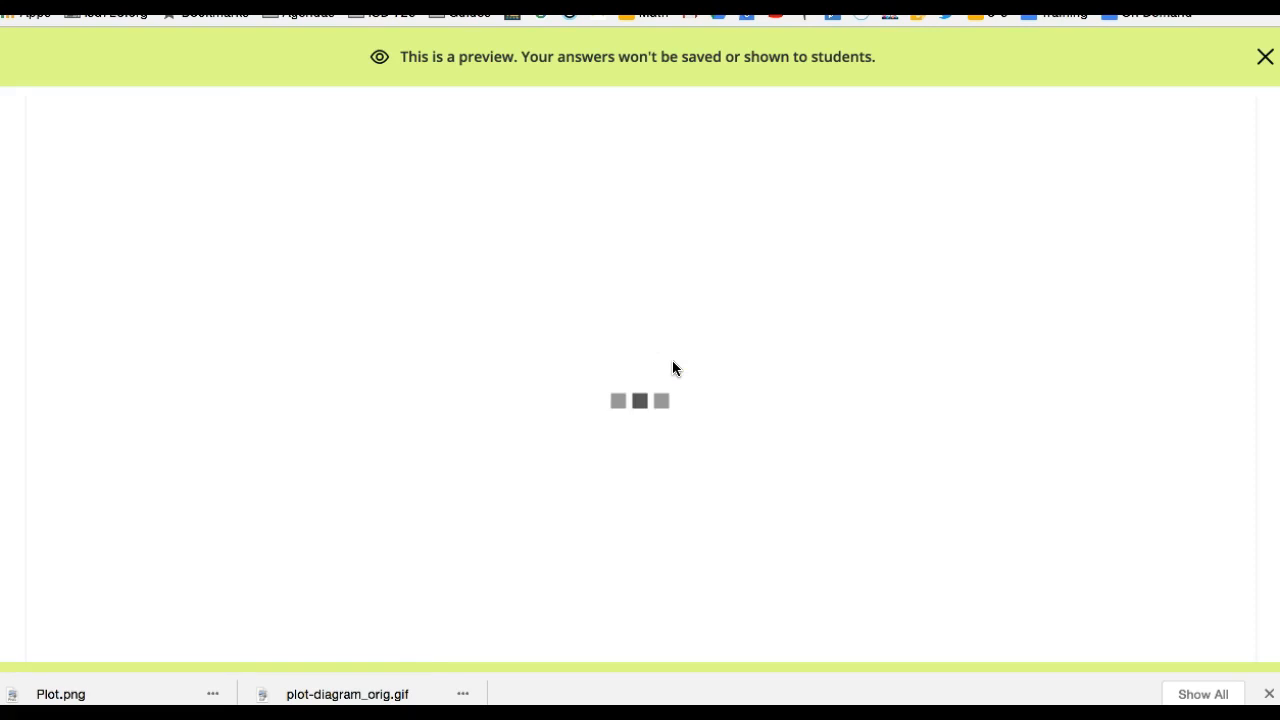
pyautogui.scroll(-5, 672, 368)
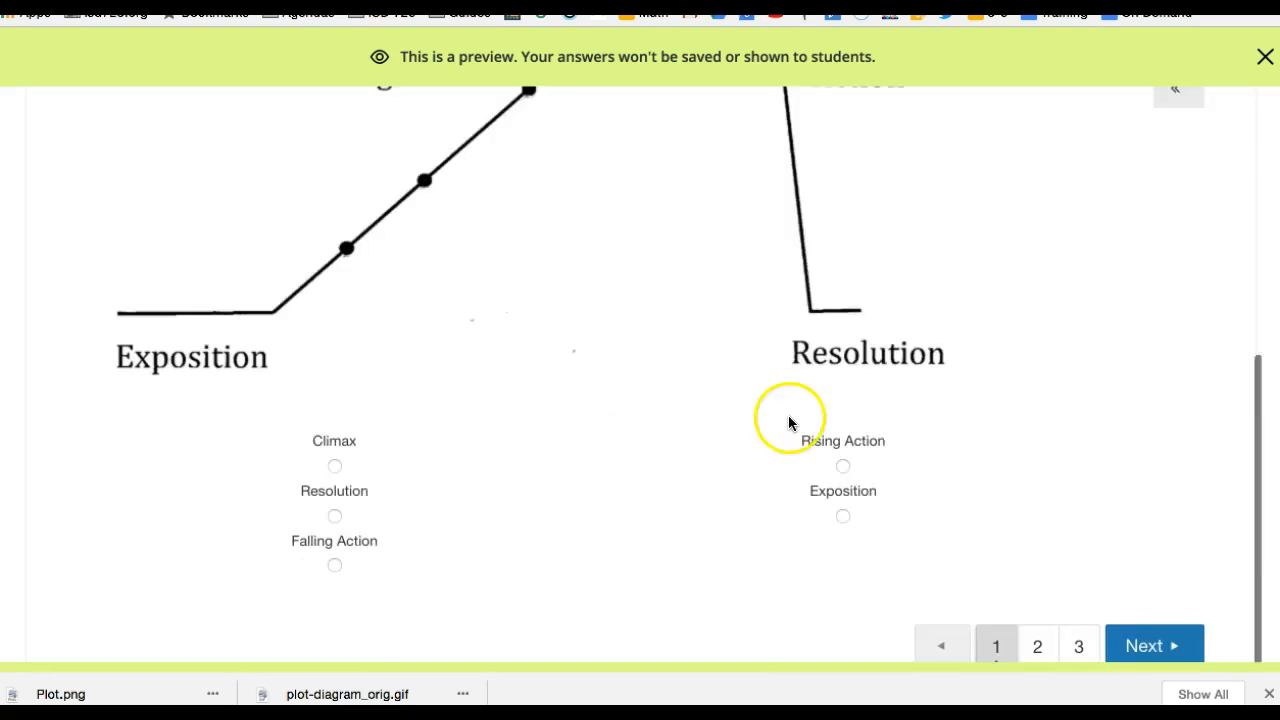
pyautogui.click(1043, 645)
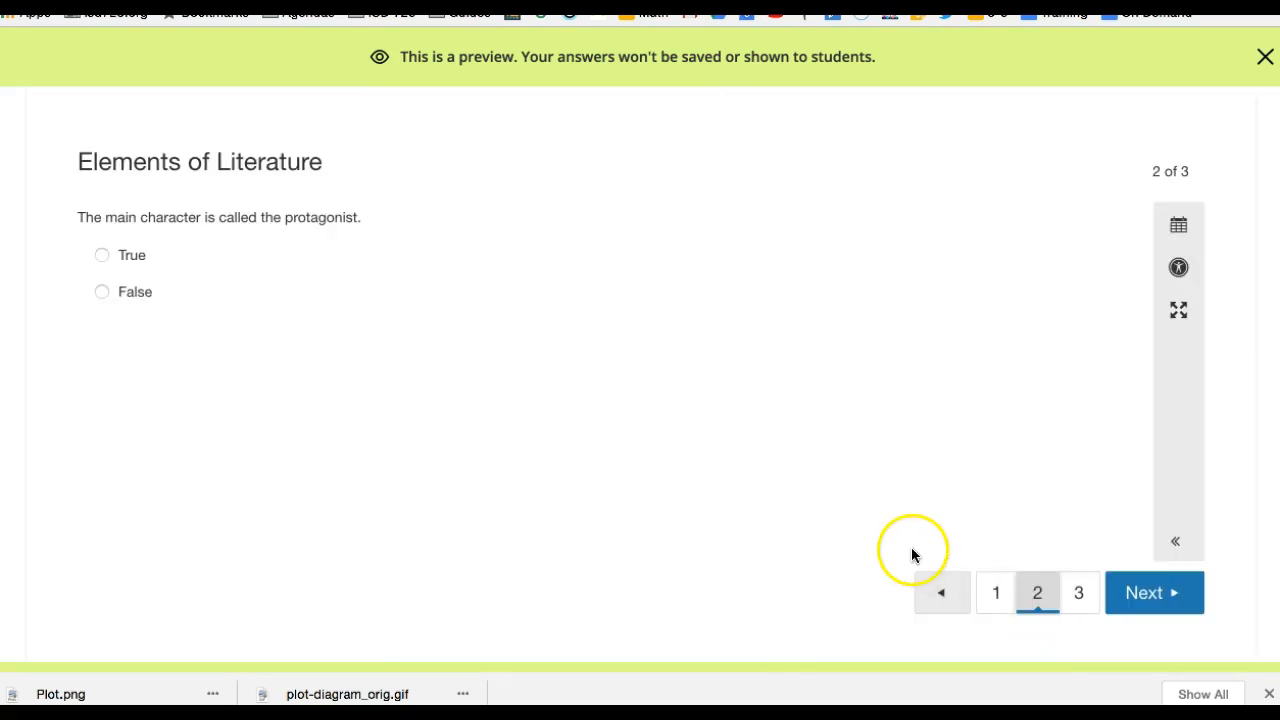
pyautogui.click(1080, 598)
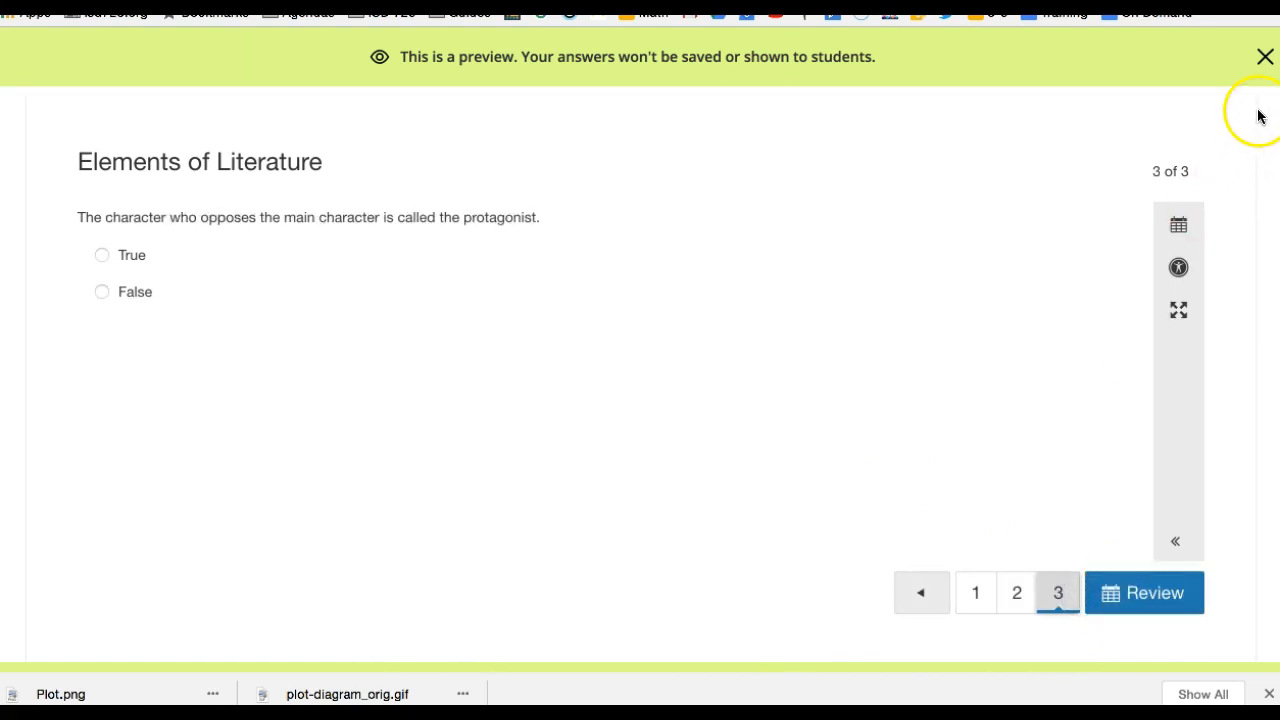
pyautogui.click(1264, 58)
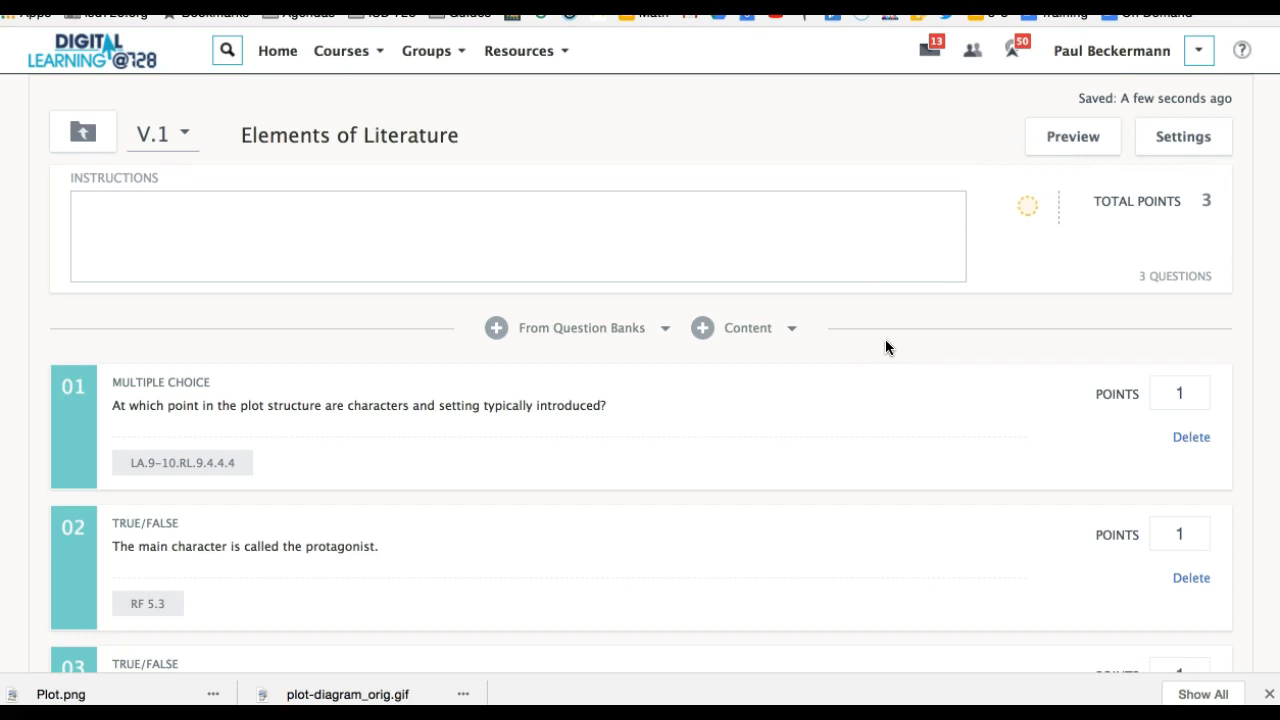
# Enable Instructor Preview in the Elements of Literature assessment settings, check the calculator options, and confirm the settings.
pyautogui.click(1176, 140)
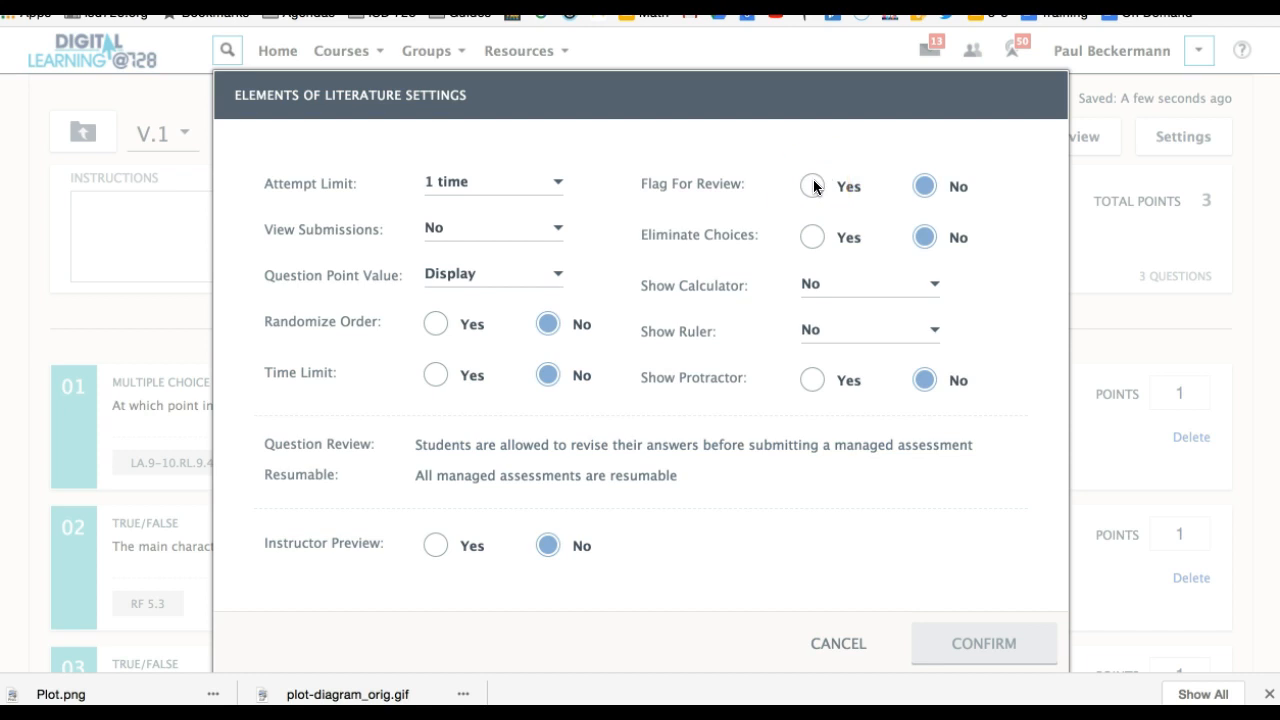
pyautogui.click(814, 240)
pyautogui.click(935, 287)
pyautogui.click(934, 290)
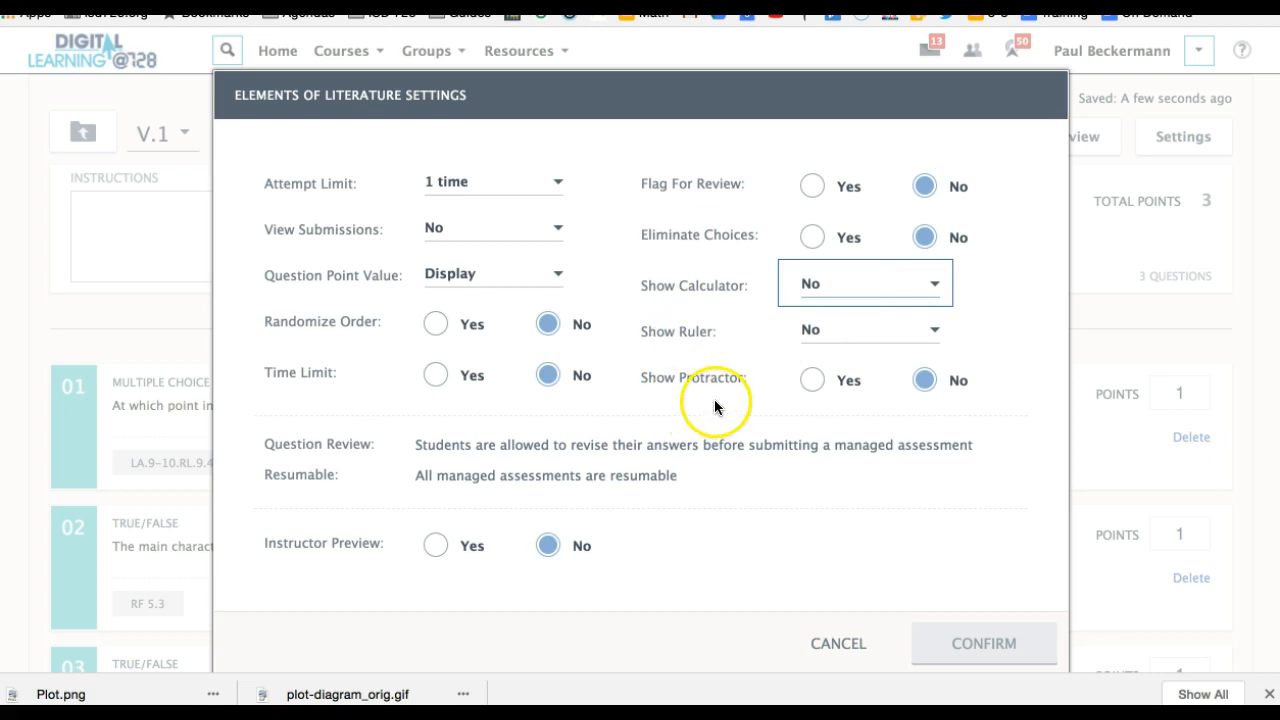
pyautogui.click(437, 551)
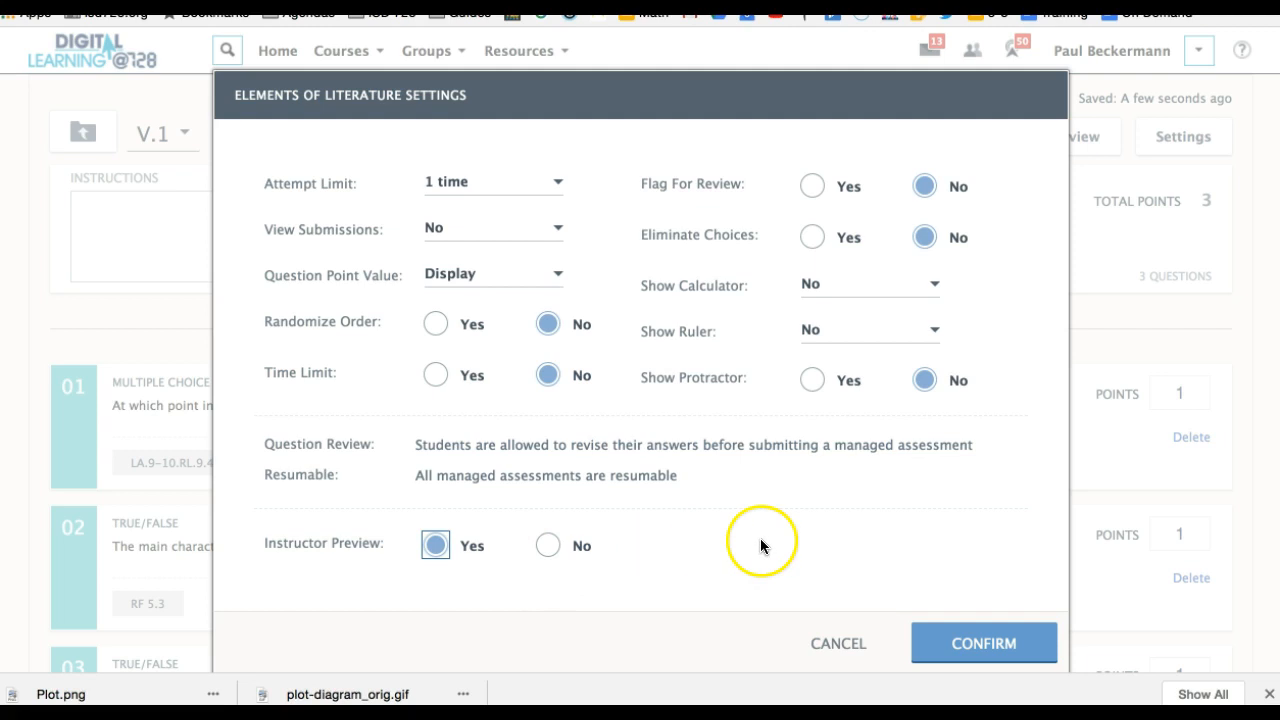
pyautogui.click(984, 645)
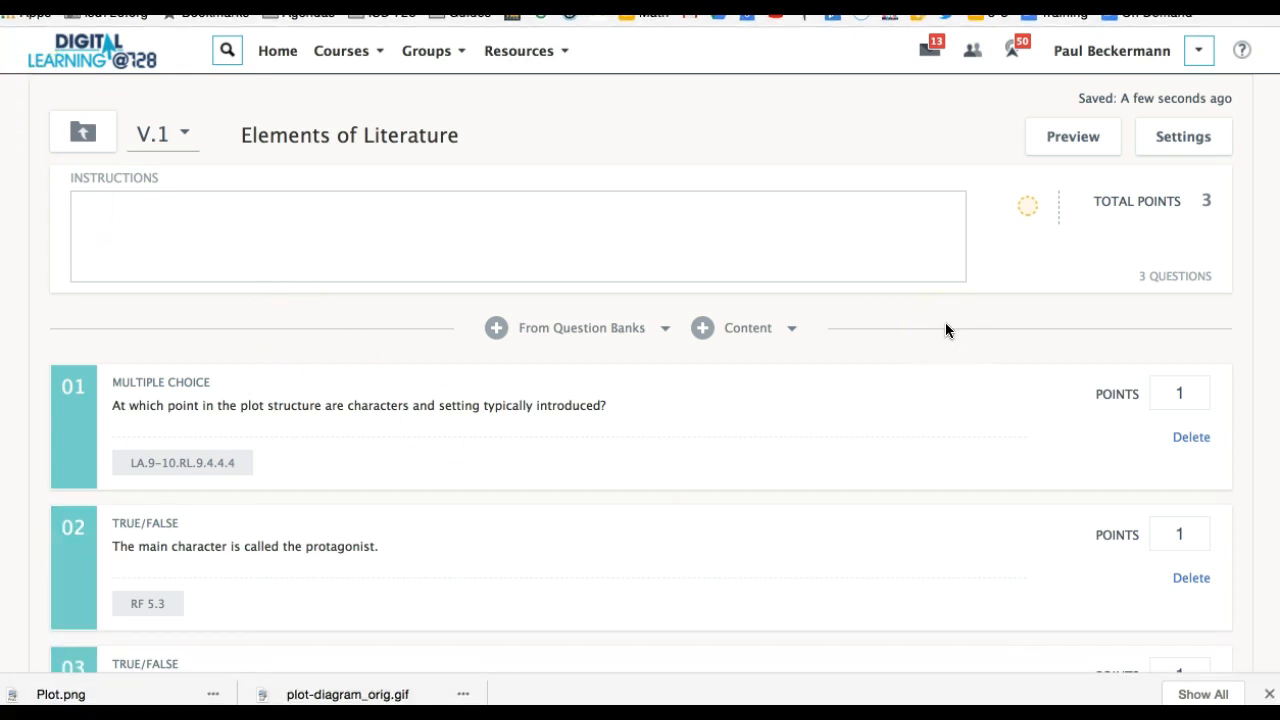
# Change the version status of the Elements of Literature assessment to Active.
pyautogui.click(1029, 205)
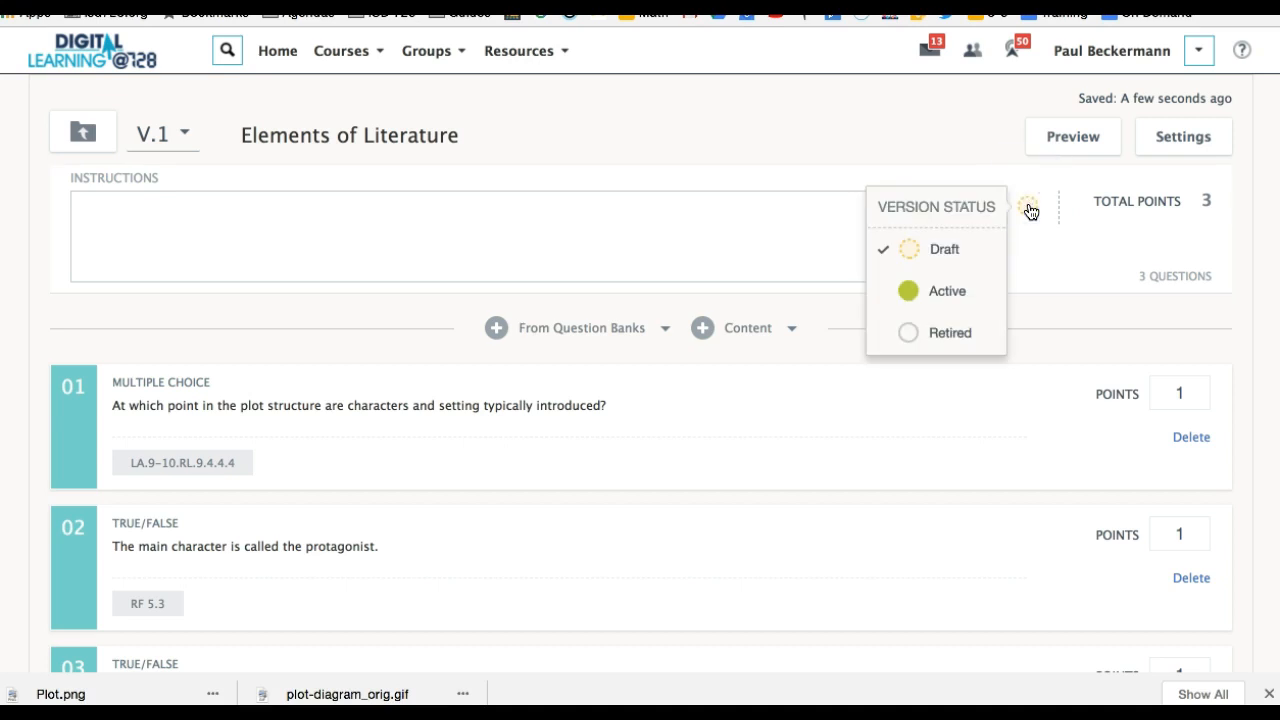
pyautogui.click(925, 255)
pyautogui.click(914, 290)
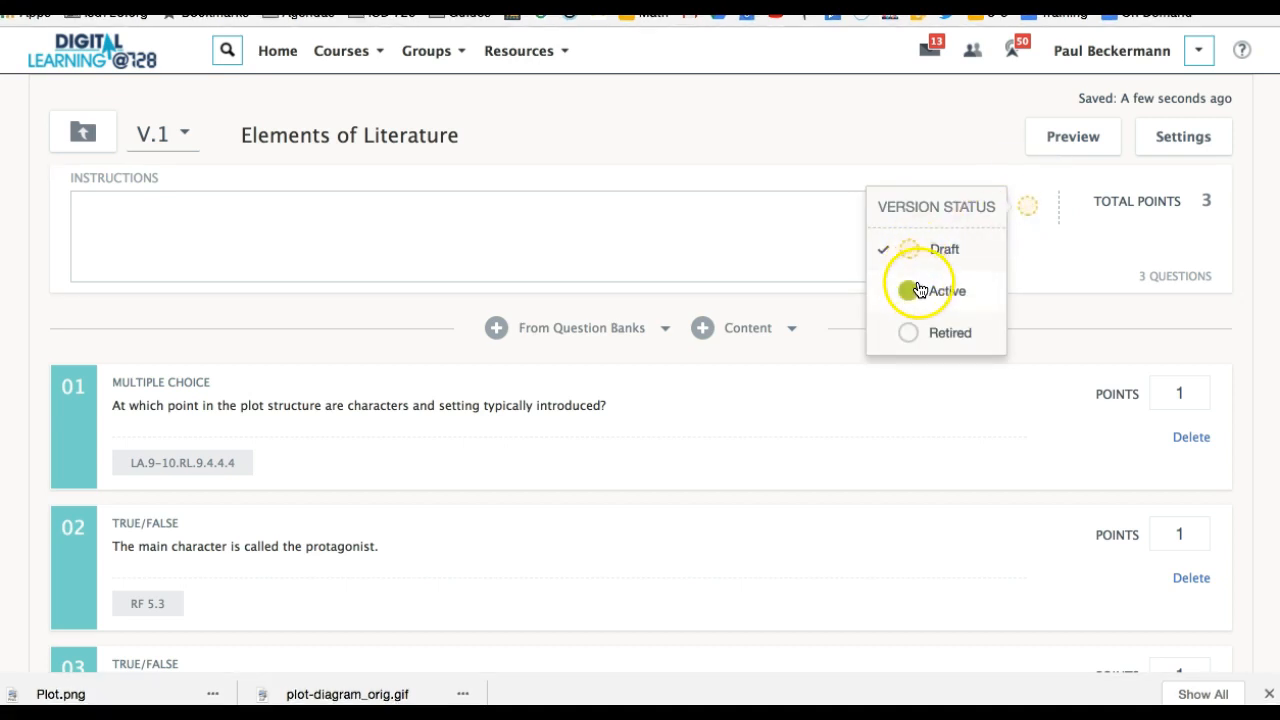
pyautogui.click(934, 295)
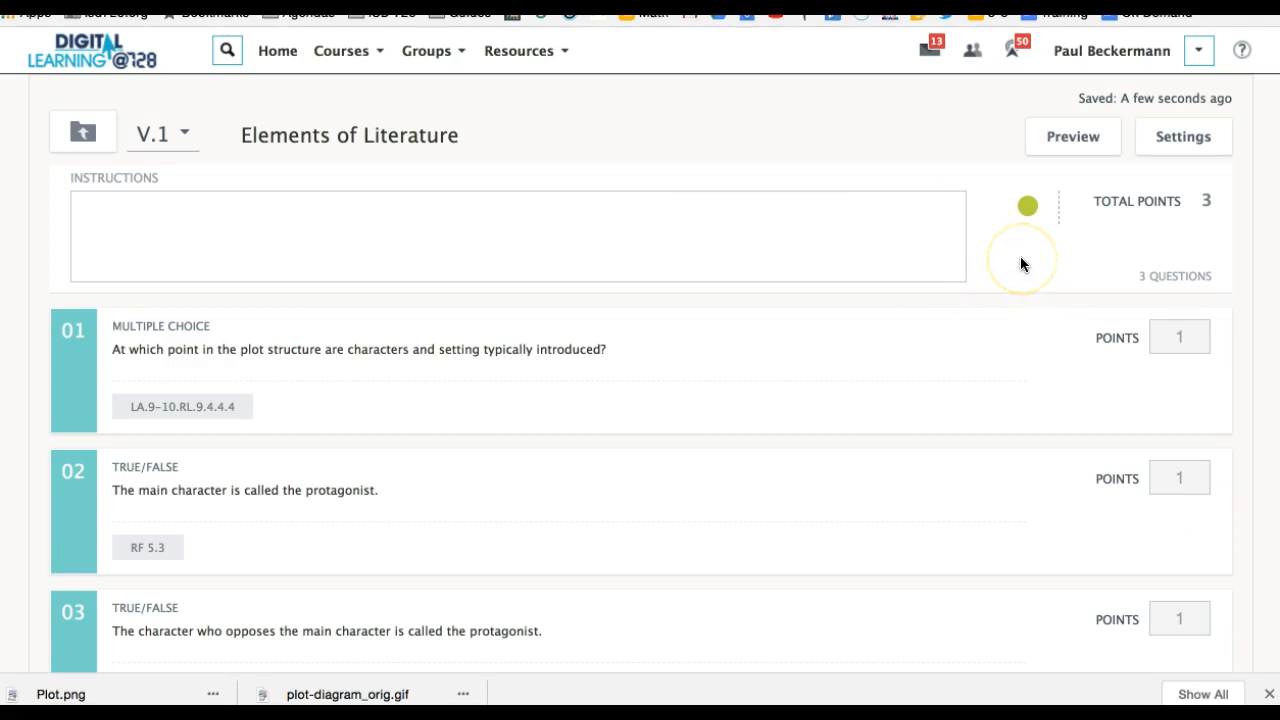
# Check the status options available for the active version and return to the On Demand Sandbox folder.
pyautogui.click(1026, 208)
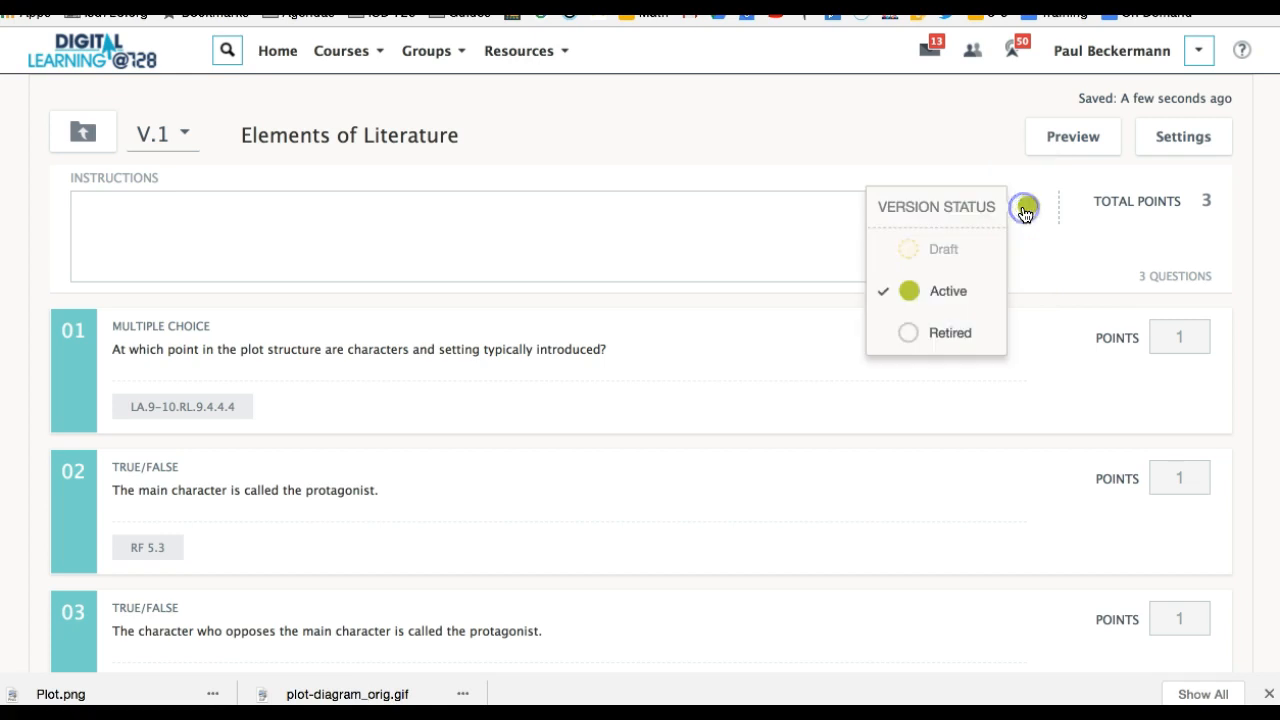
pyautogui.click(1029, 297)
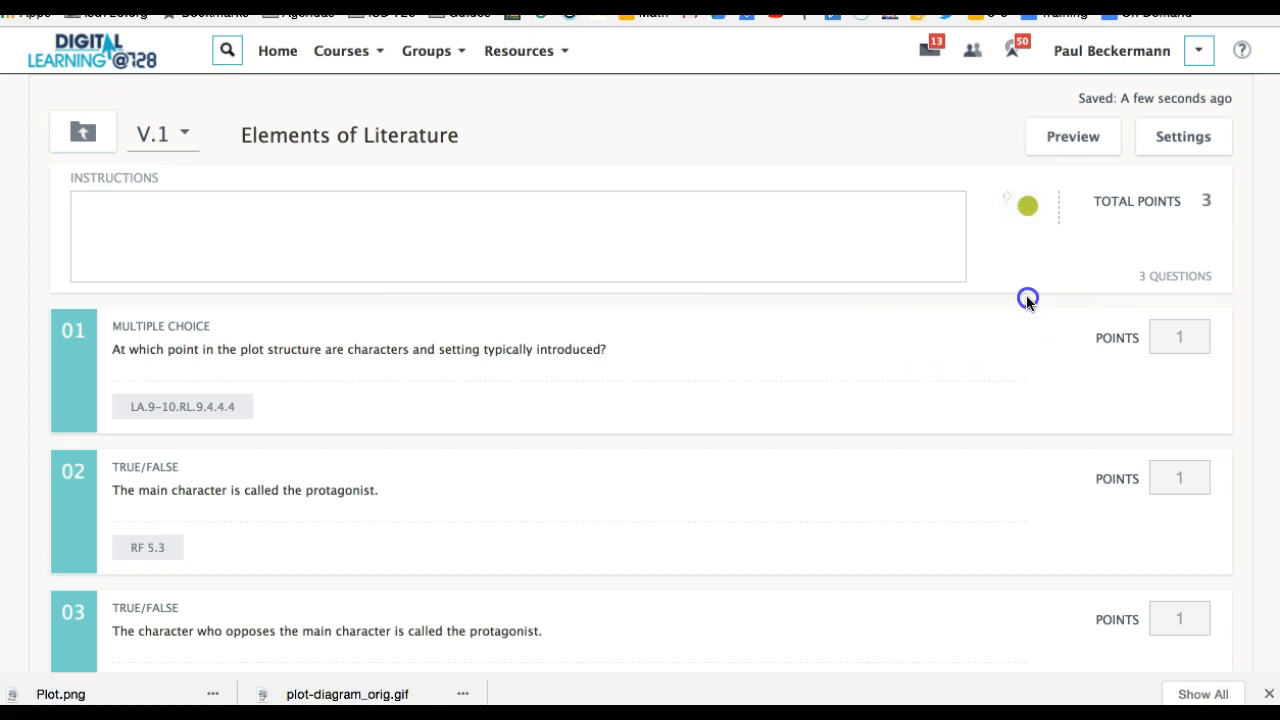
pyautogui.click(20, 4)
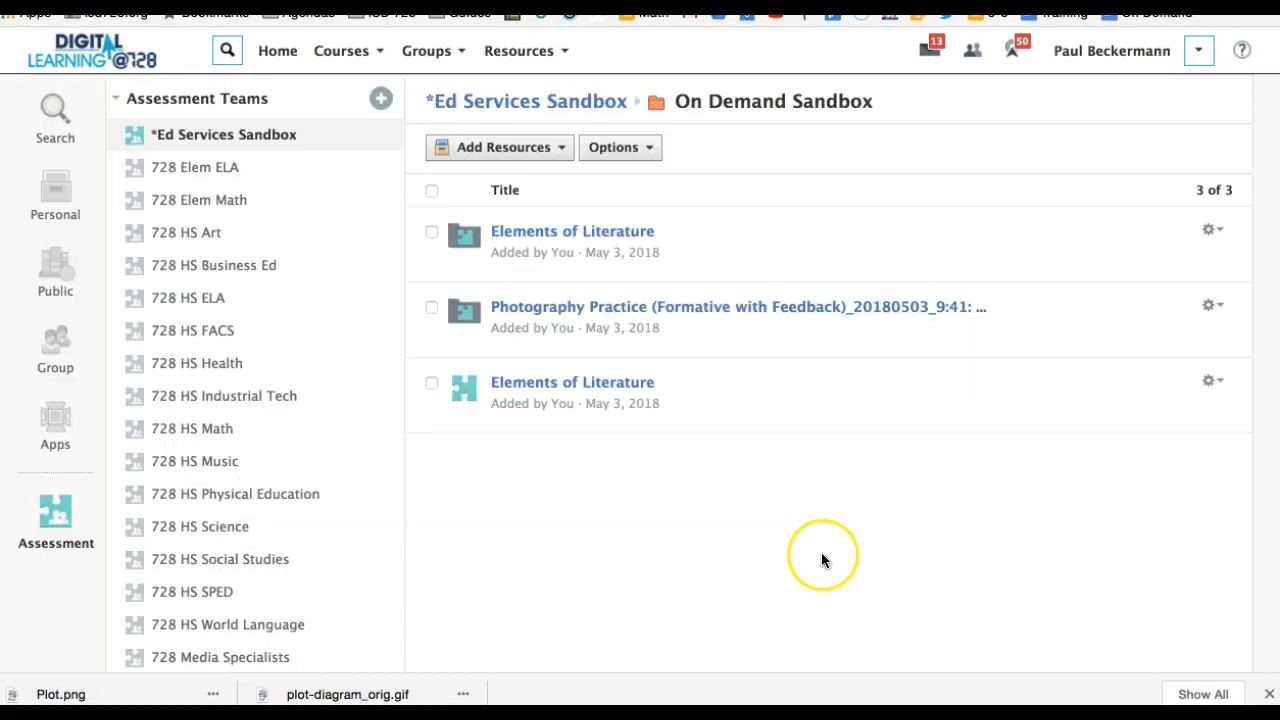